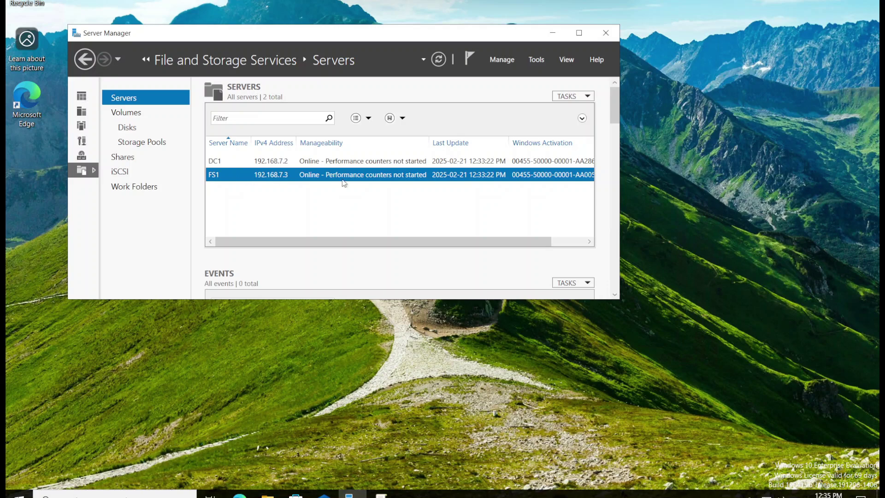
Confirm in the Add Roles and Features wizard that File Server is already installed on fs1.corp.tsp.ca, installing nothing
left_click(501, 63)
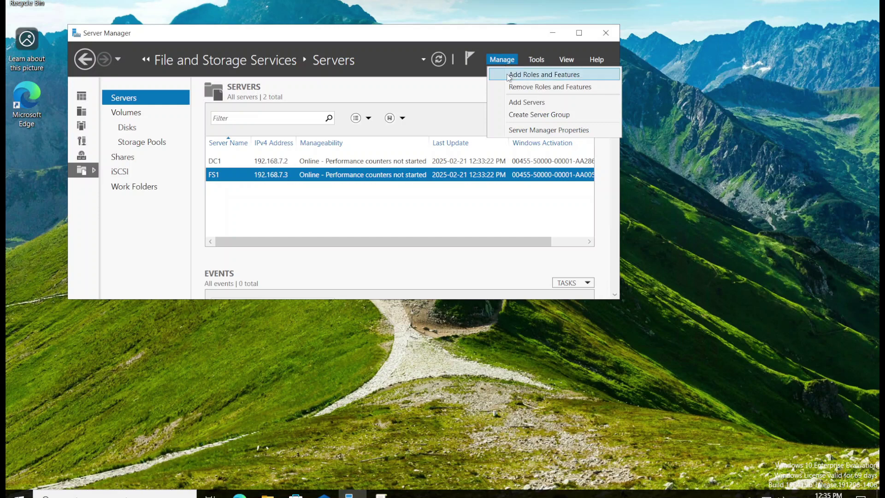
left_click(509, 76)
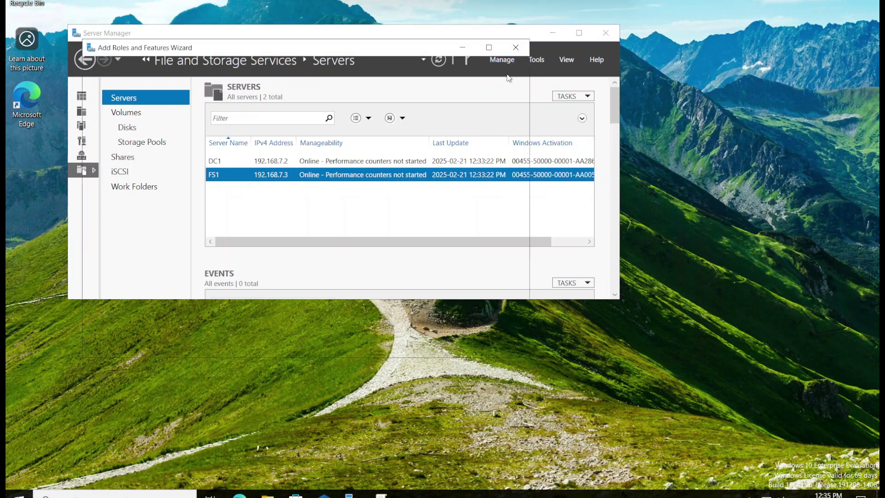
left_click(385, 347)
left_click(384, 346)
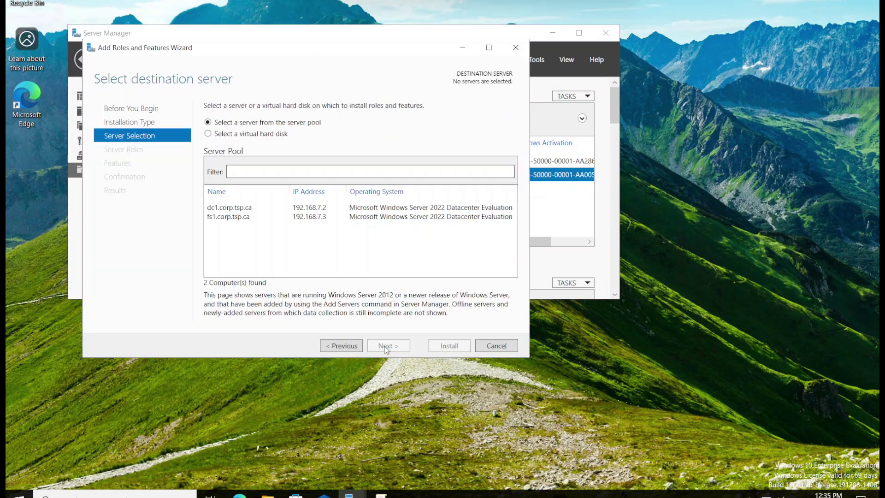
left_click(233, 217)
left_click(387, 345)
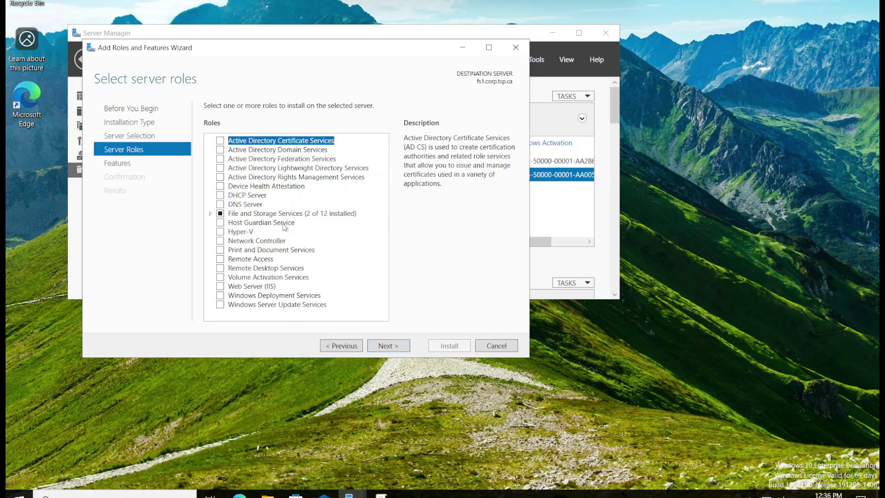
left_click(209, 216)
double_click(278, 224)
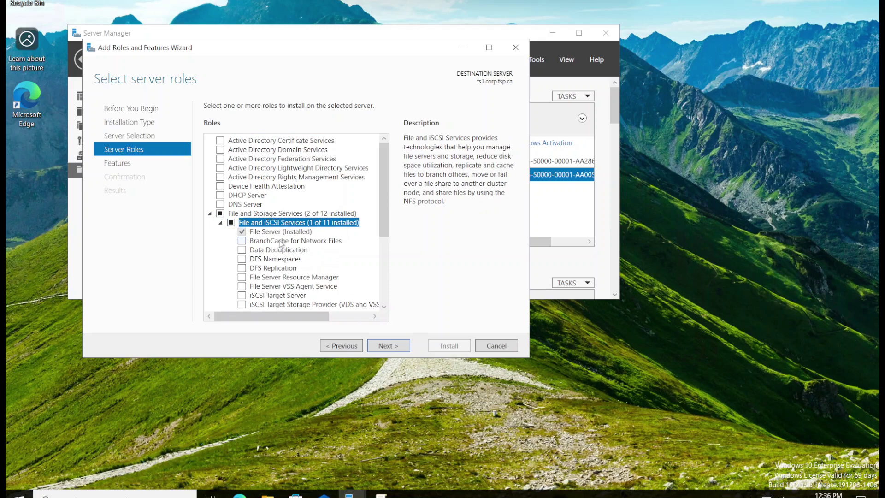
left_click(276, 232)
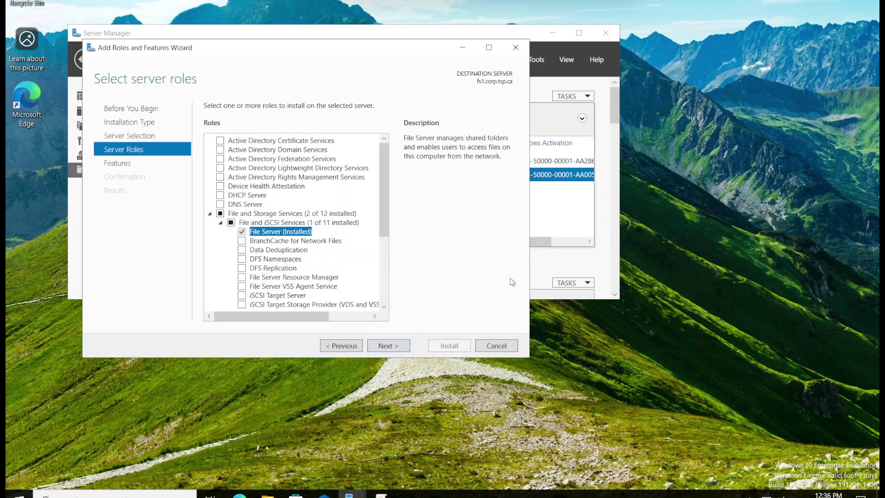
left_click(499, 345)
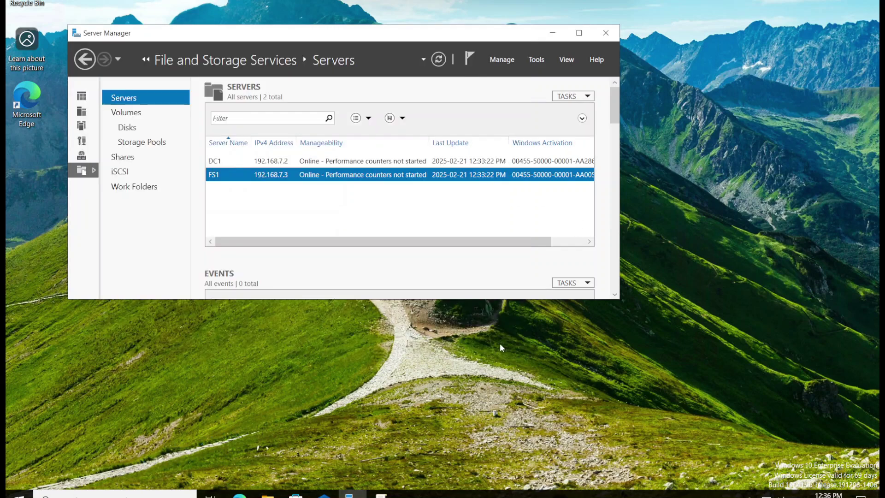
Show the Shares list and expand FS1 to reveal its CompanyData$ share
left_click(123, 159)
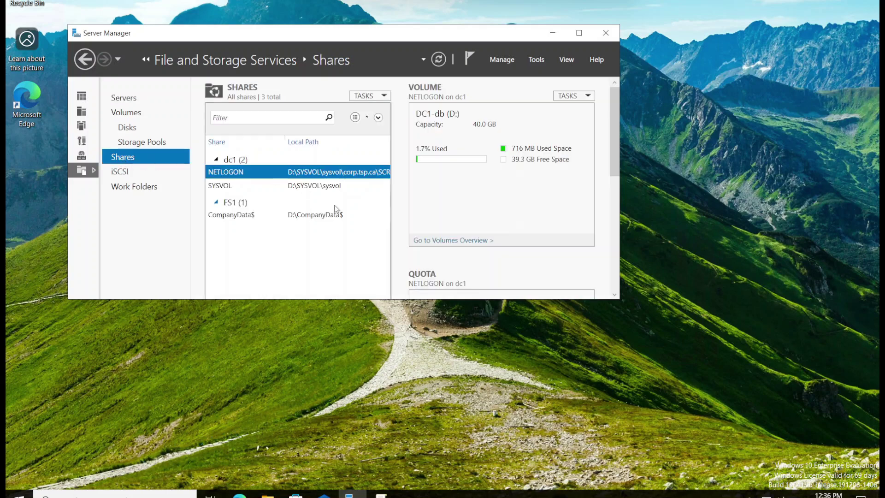
left_click(228, 206)
left_click(215, 203)
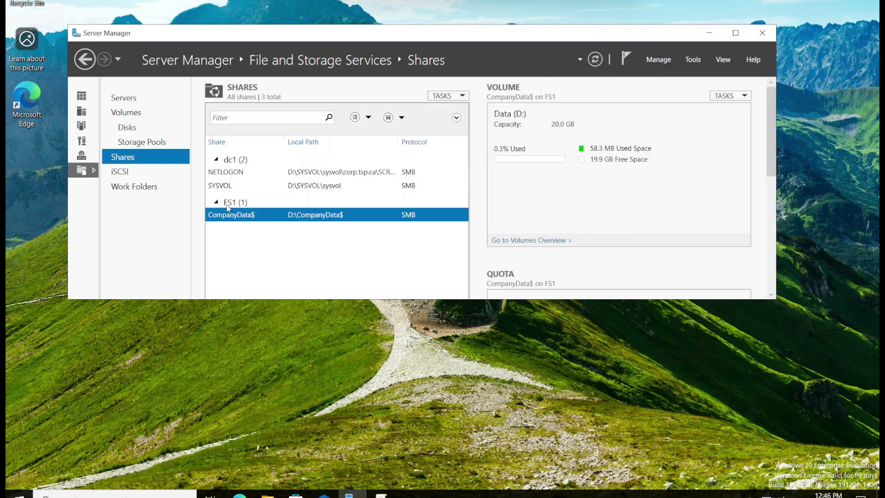
double_click(228, 206)
Start a quick SMB share on FS1's D: volume using a custom share path
right_click(230, 207)
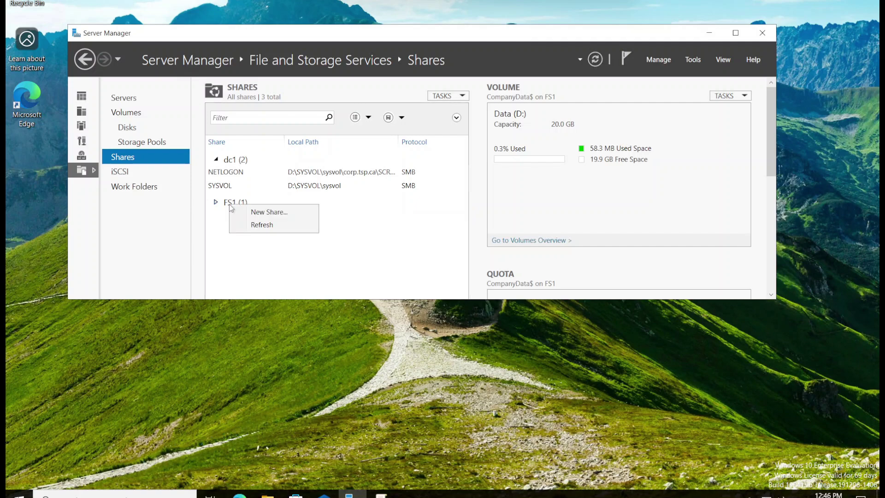
left_click(257, 211)
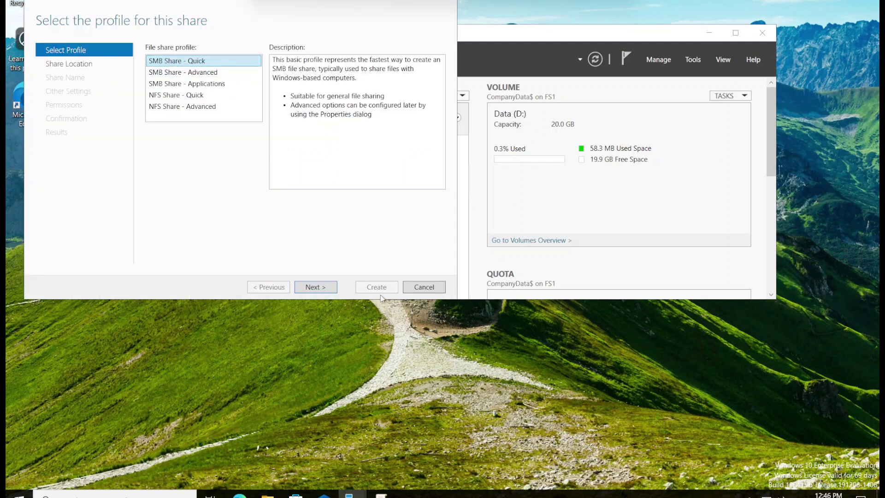
left_click(305, 282)
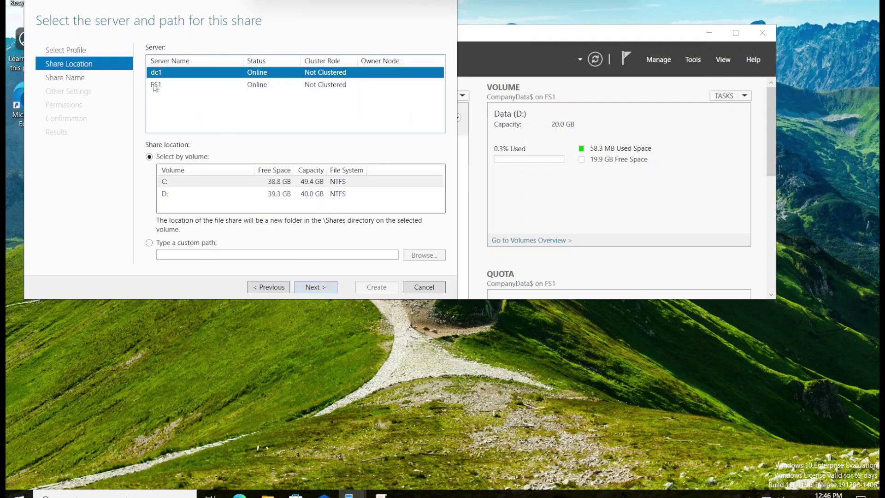
left_click(178, 85)
left_click(212, 194)
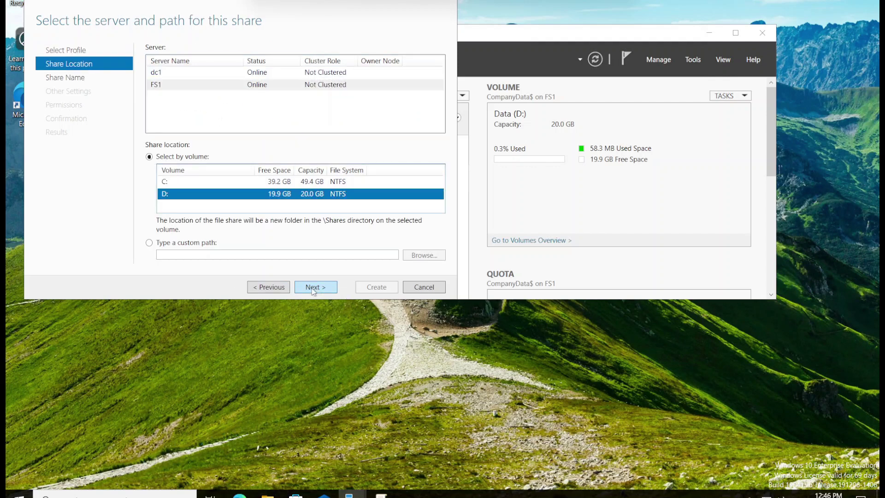
left_click(149, 243)
Create a new Marketing$ folder on Data (D:) and use D:\Marketing$ as the share path
left_click(423, 255)
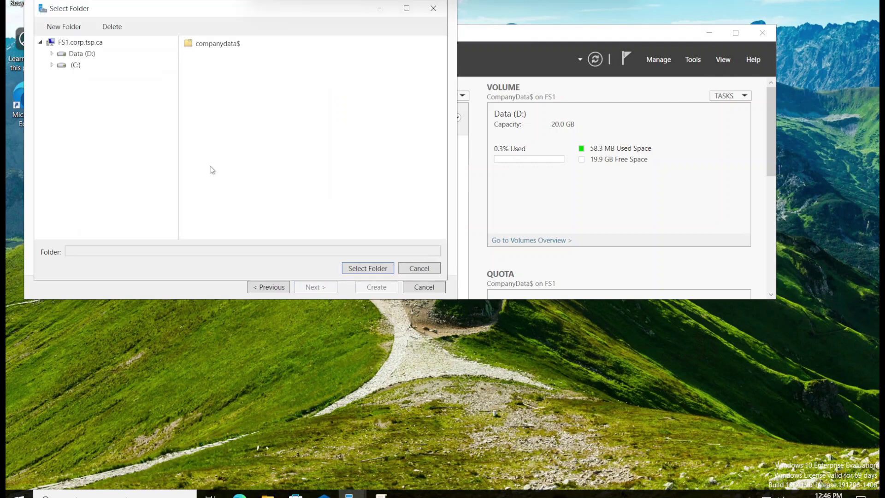
left_click(52, 53)
left_click(79, 53)
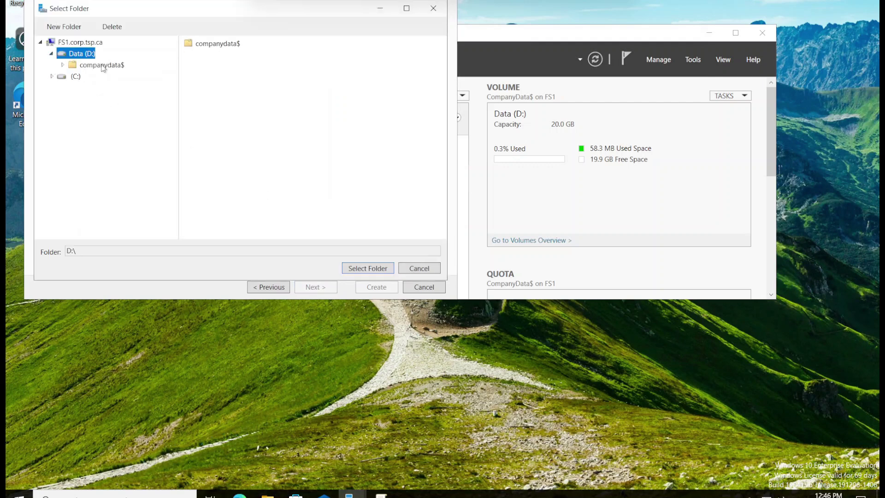
left_click(66, 27)
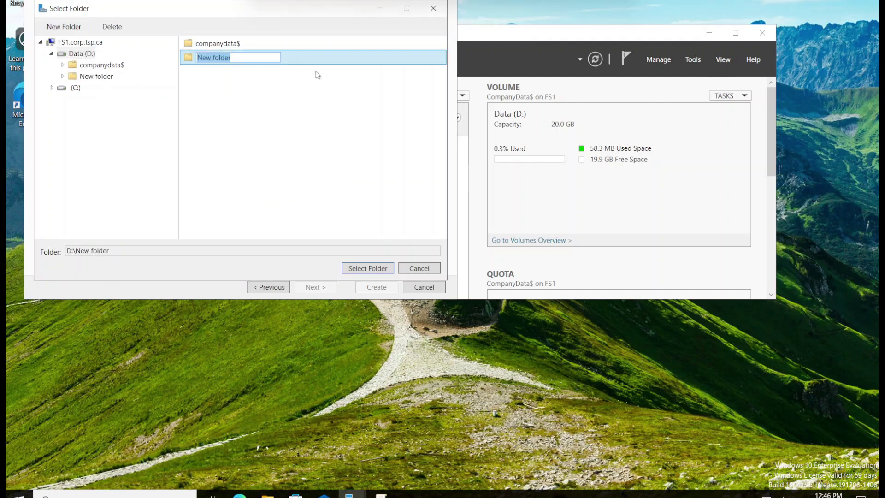
type("Marketing$")
left_click(369, 270)
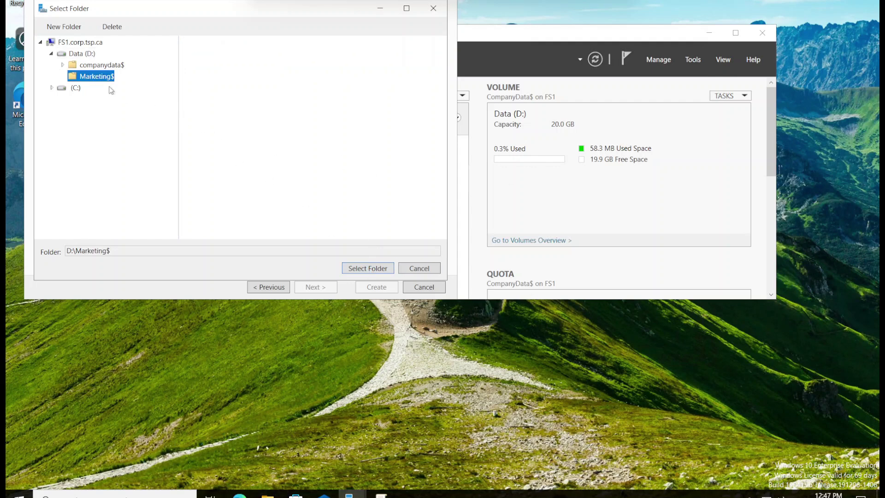
left_click(369, 269)
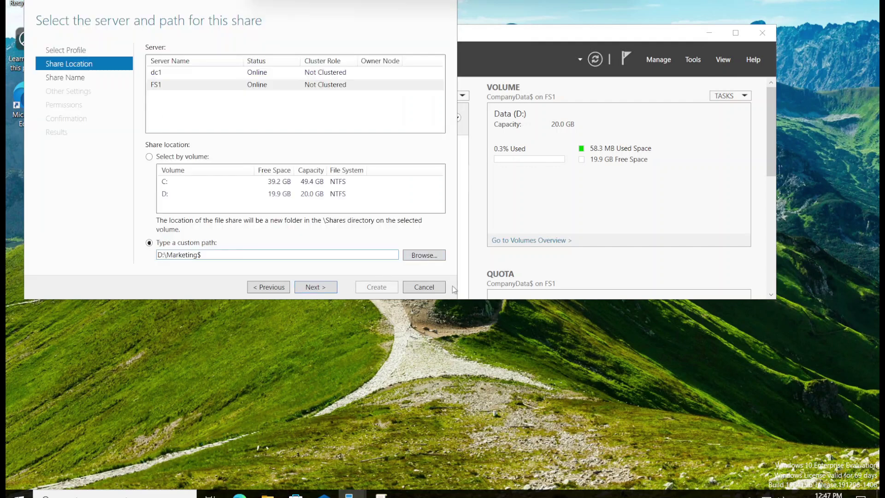
Give the share the description 'For Marketing Dpt Only'
left_click(315, 288)
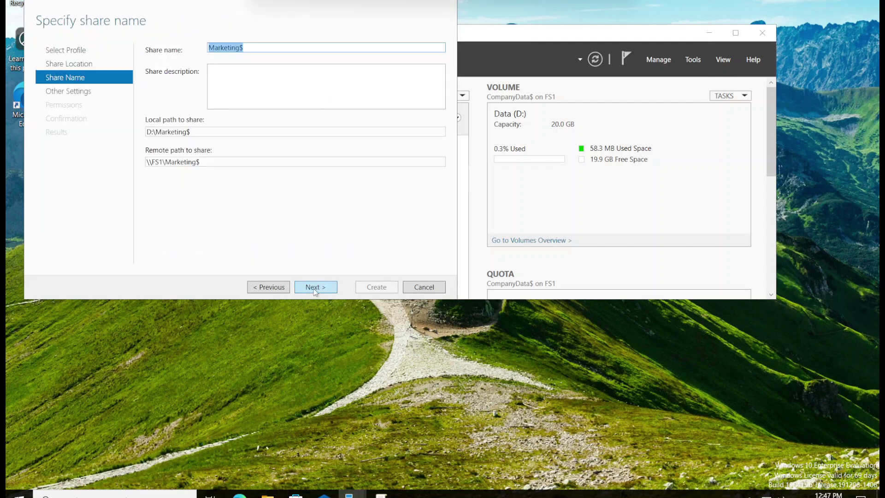
key("Tab")
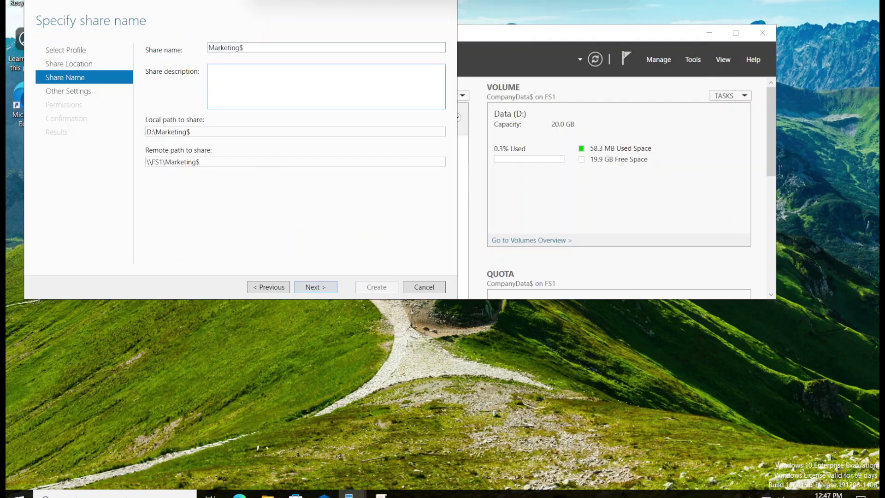
type("For Marketing Dpt Only")
left_click(314, 287)
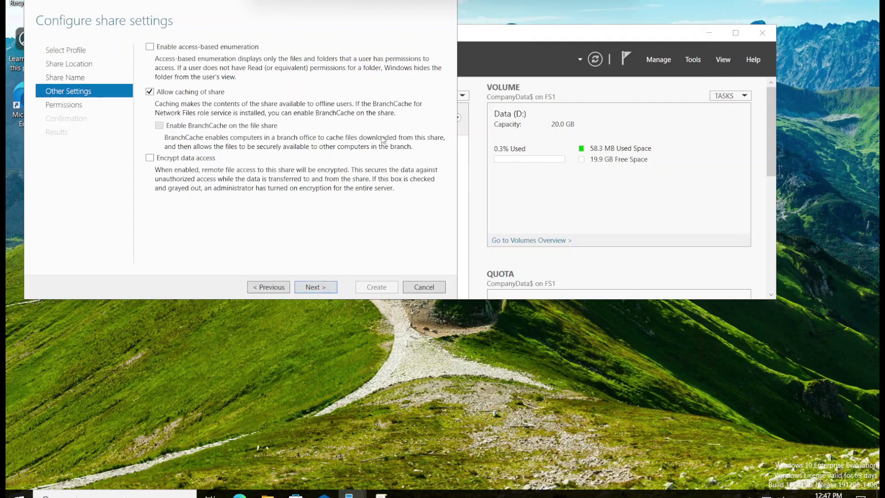
Enable access-based enumeration and create the Marketing$ share
left_click(151, 49)
left_click(315, 290)
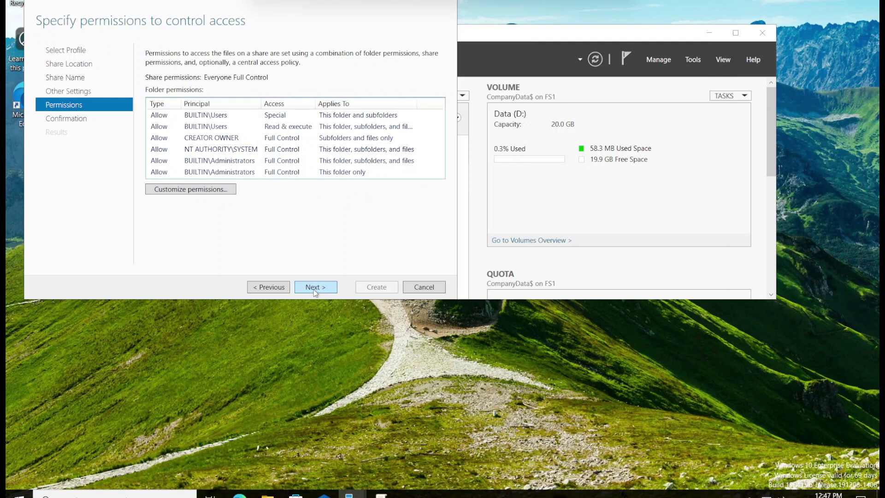
left_click(315, 290)
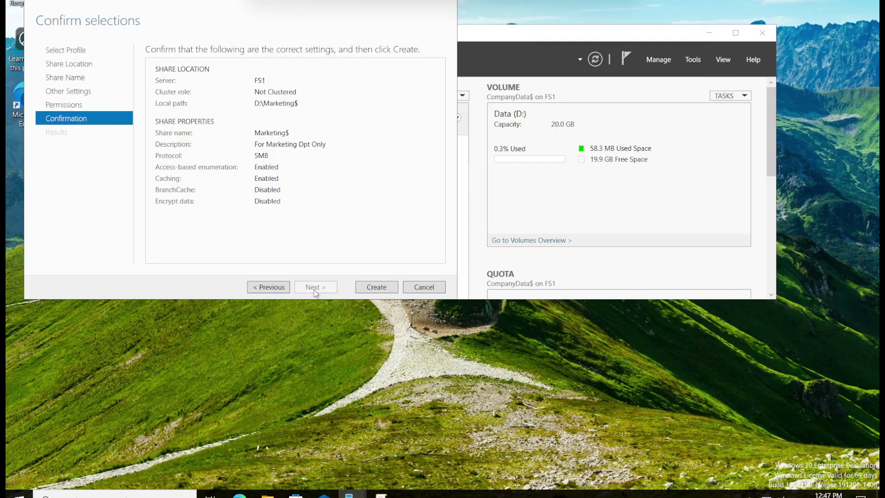
left_click(379, 291)
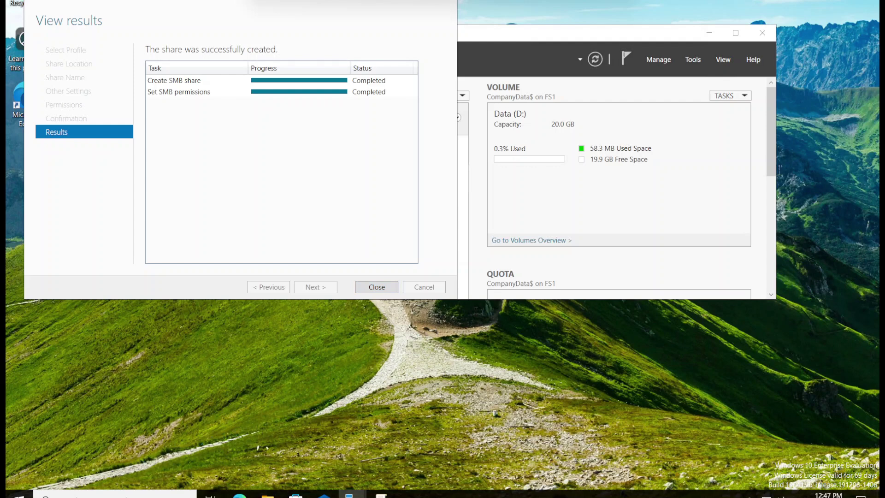
left_click(369, 284)
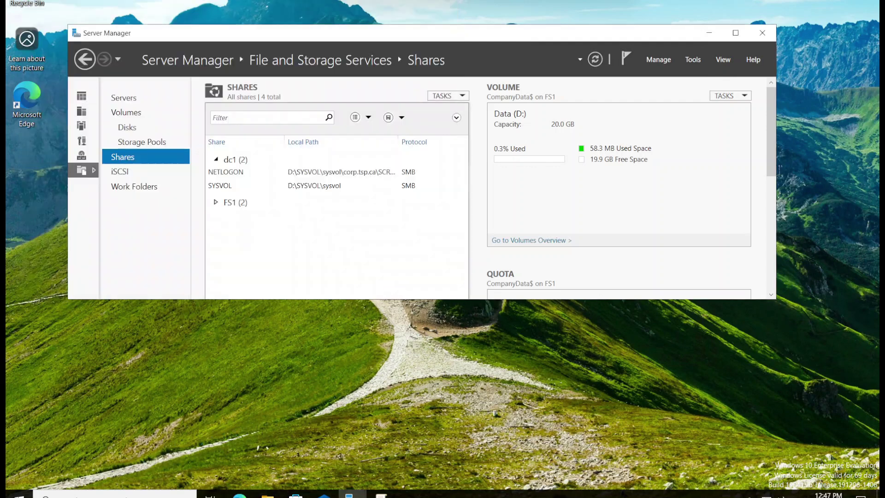
Select the new Marketing$ share under FS1 and open File Explorer
left_click(216, 202)
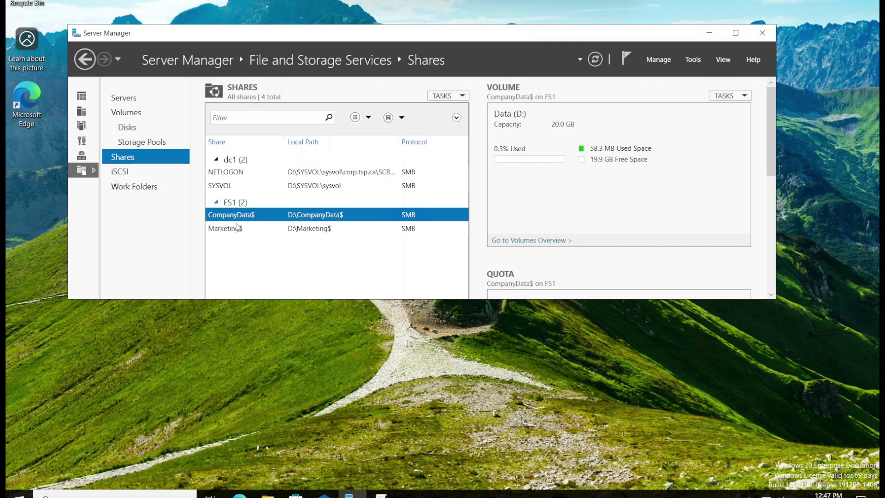
left_click(249, 228)
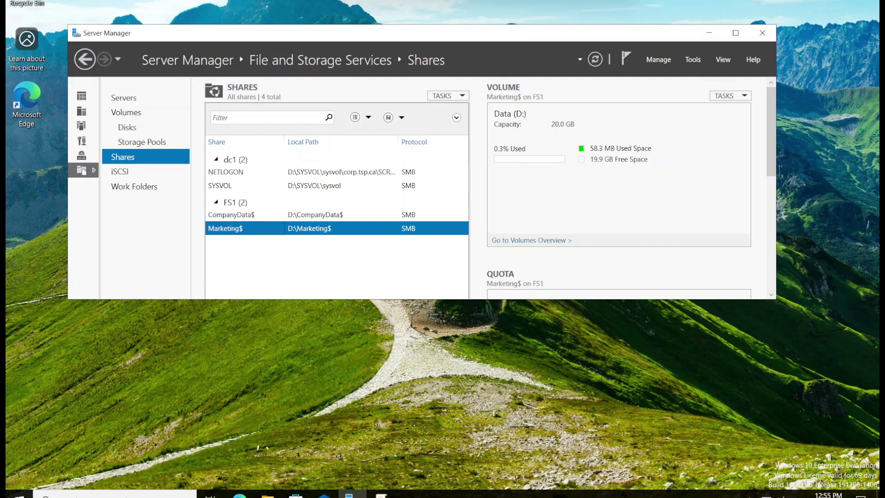
left_click(268, 494)
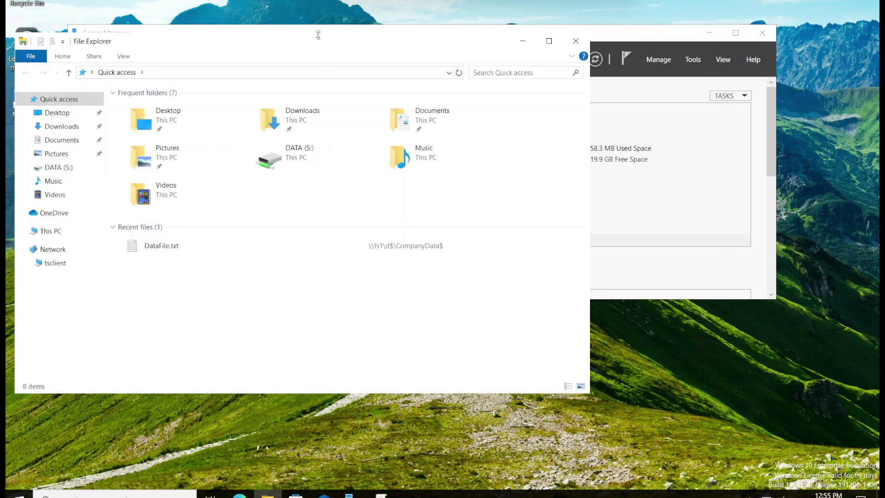
Open \\fs1\marketing$ over the network, confirm it is empty, and close the window
left_click_drag(316, 33, 538, 81)
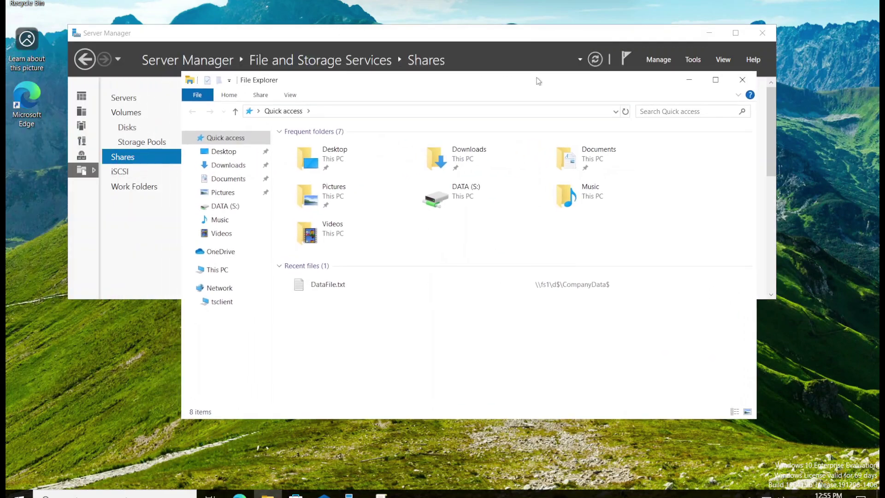
left_click(357, 111)
left_click(217, 288)
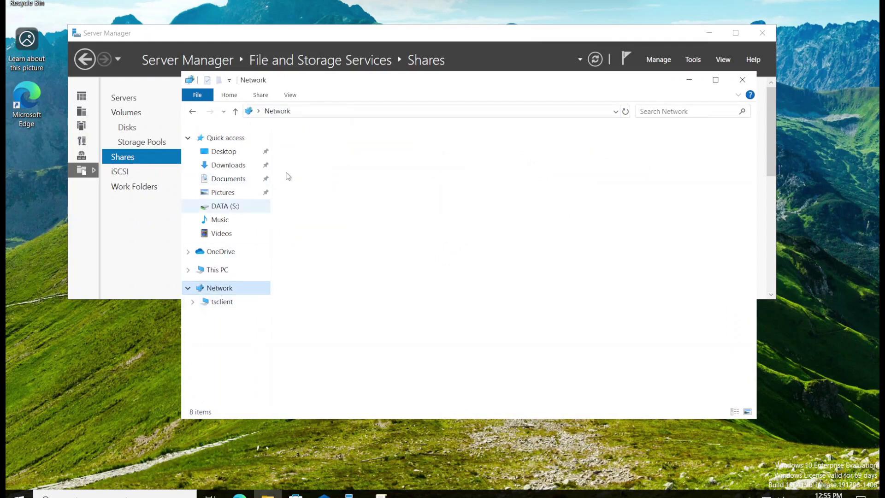
left_click(304, 113)
type("\\\\")
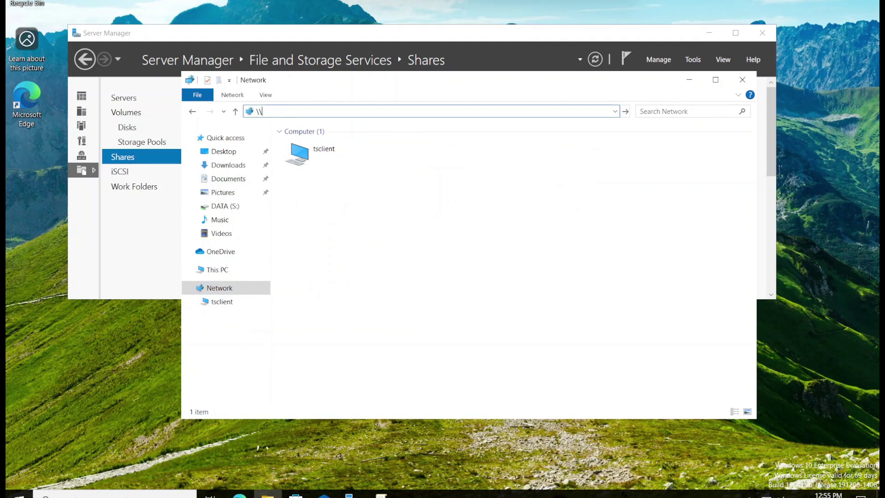
type("fs1")
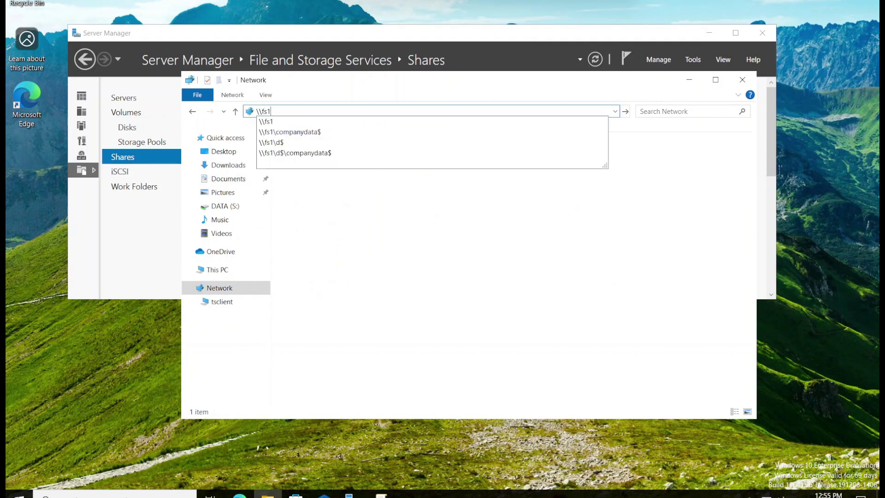
type("\\")
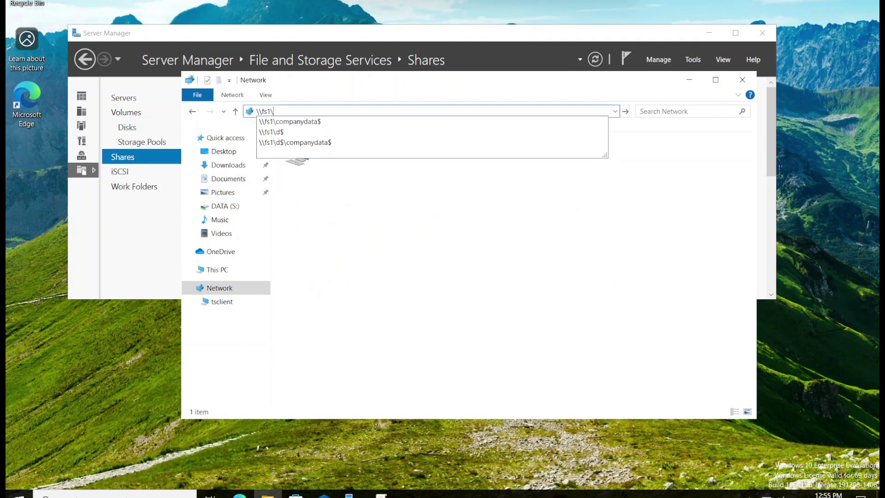
type("marketing")
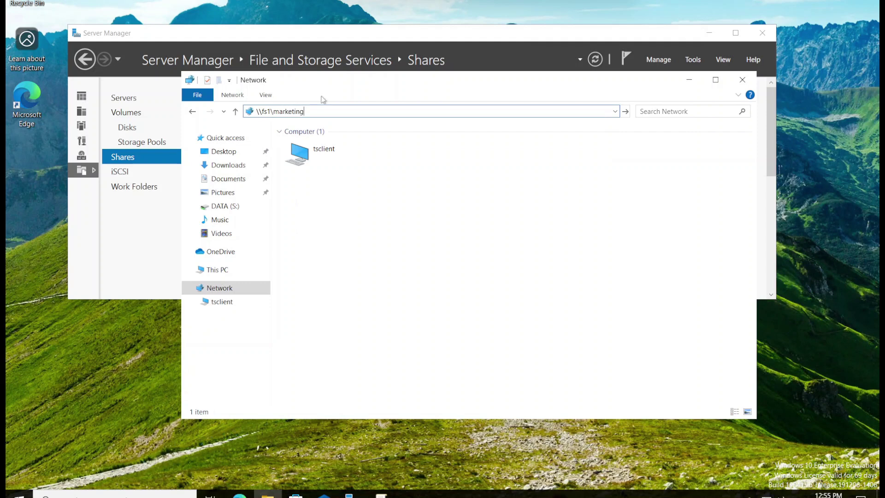
type("$")
key("Return")
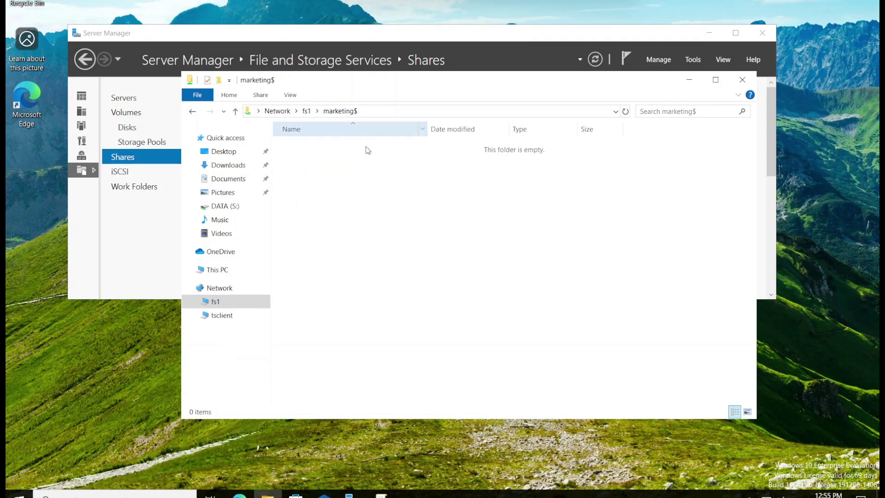
key("alt+F4")
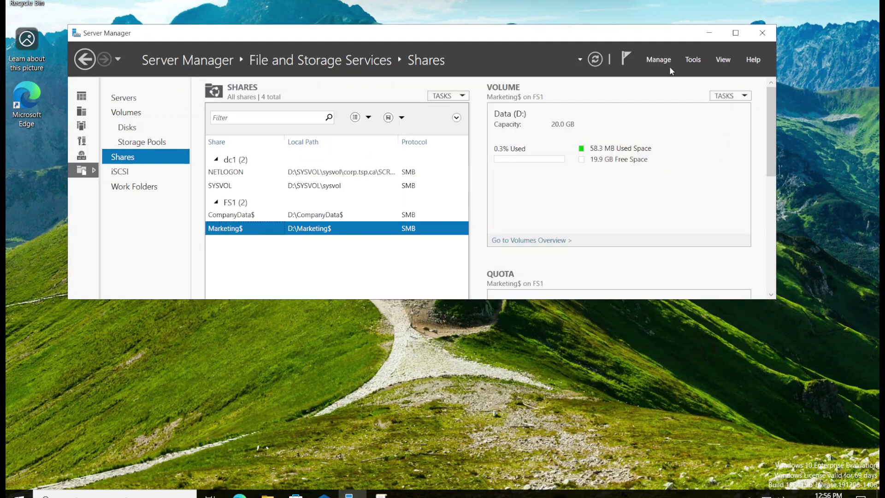
Launch Active Directory Users and Computers and add an unprotected Marketing OU under DomainUsers
left_click(693, 59)
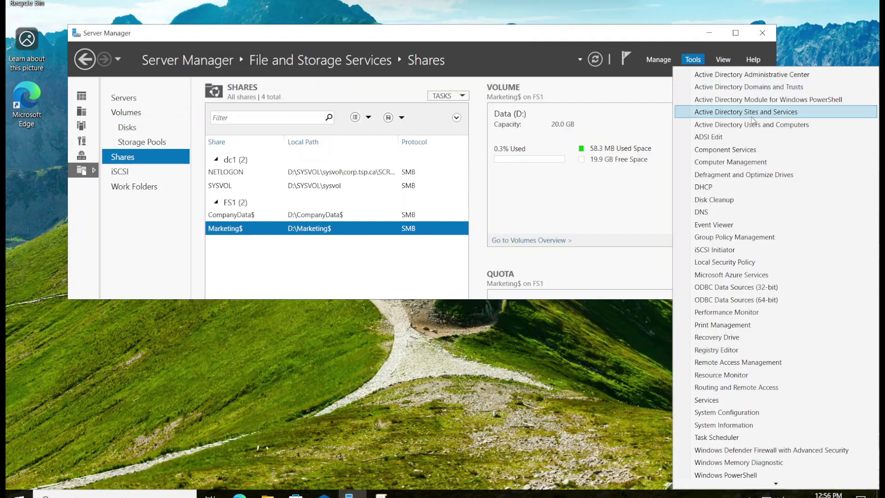
left_click(786, 127)
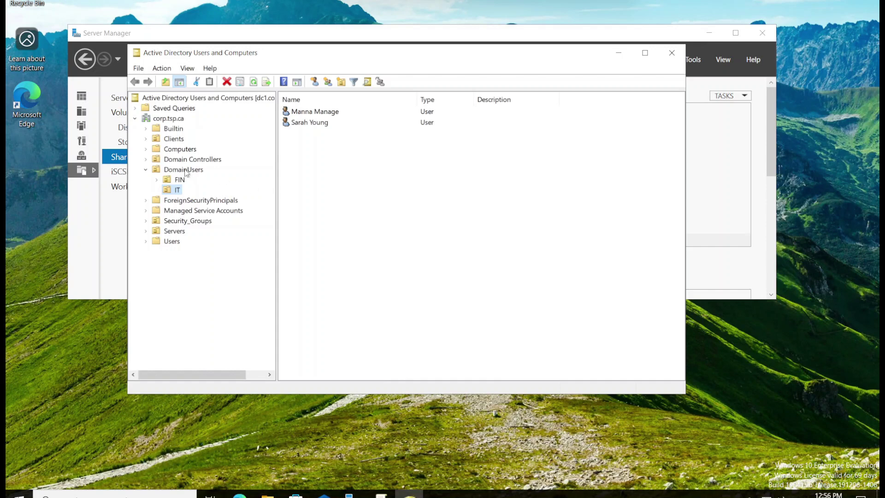
left_click(186, 171)
right_click(311, 171)
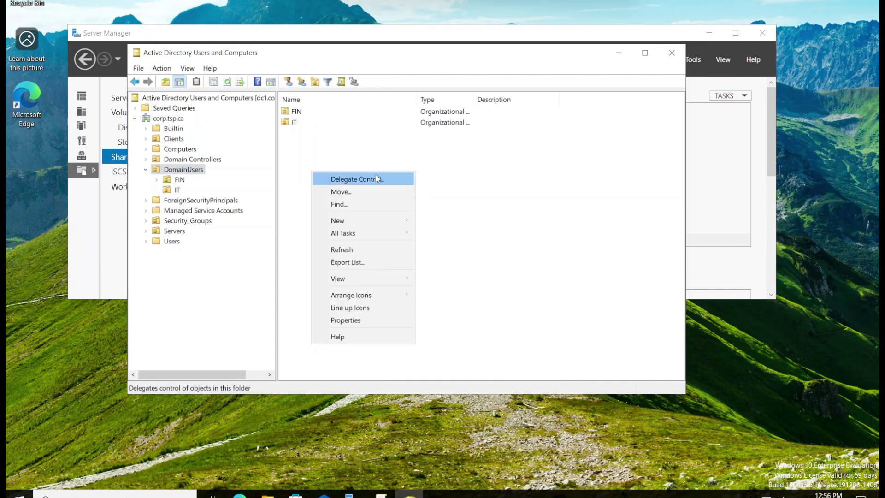
left_click(315, 82)
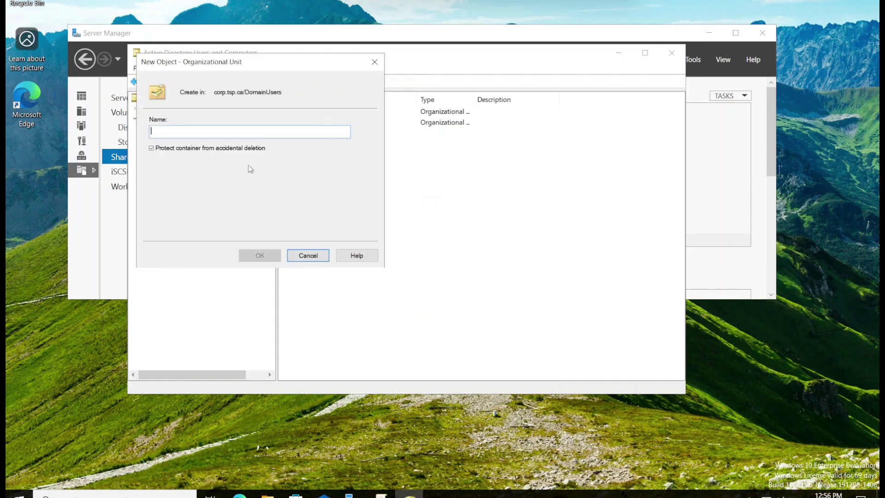
left_click(152, 148)
type("Mar")
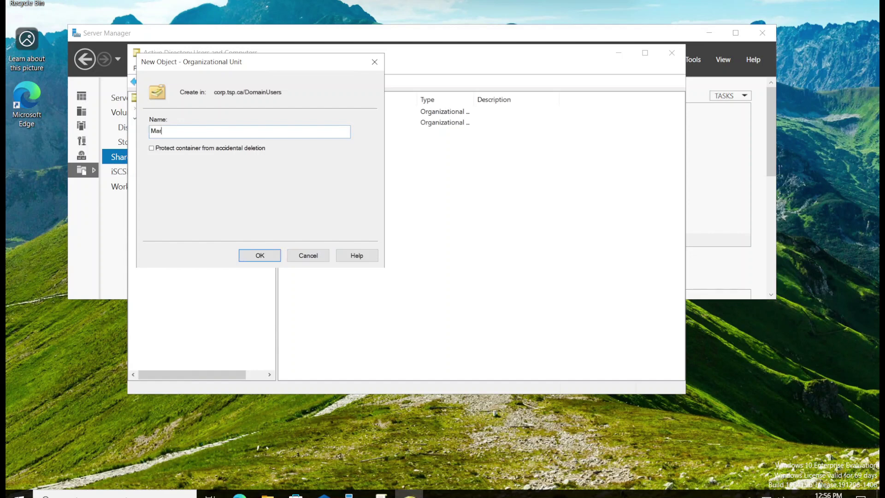
type("keting")
left_click(253, 255)
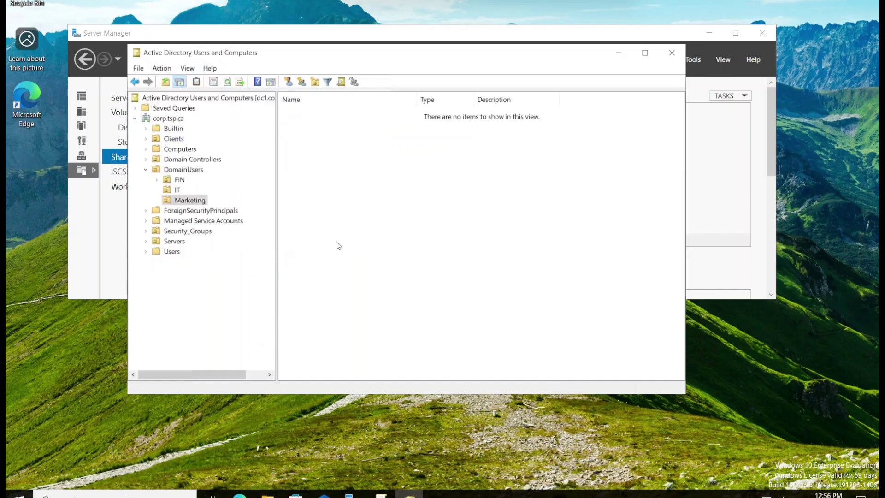
Start a new user in the Marketing OU and enter the first, last and logon names
right_click(327, 166)
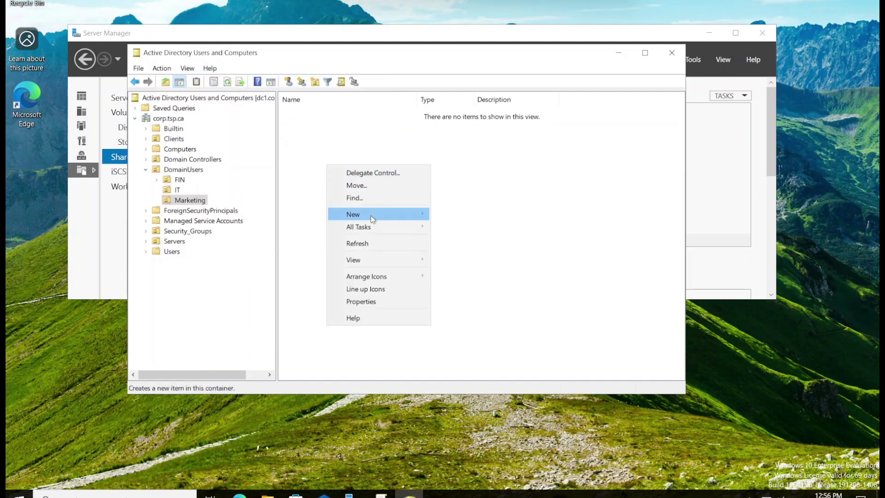
mouse_move(381, 217)
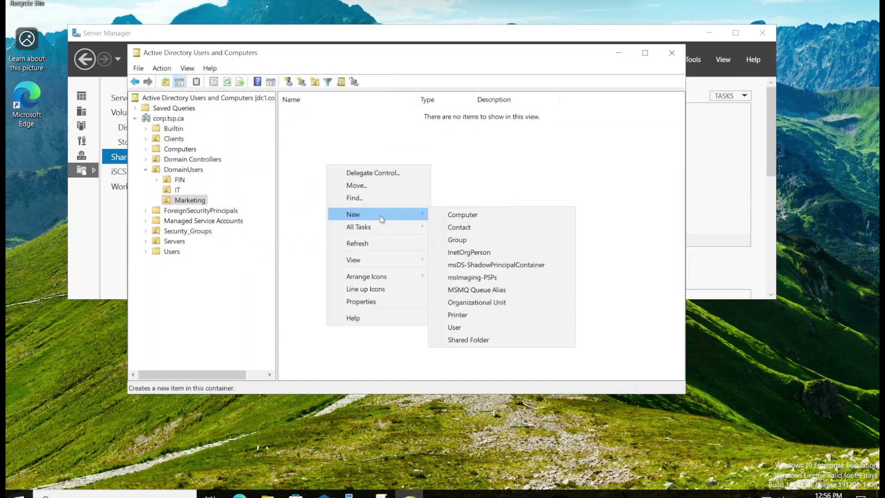
left_click(478, 327)
left_click_drag(293, 68, 451, 104)
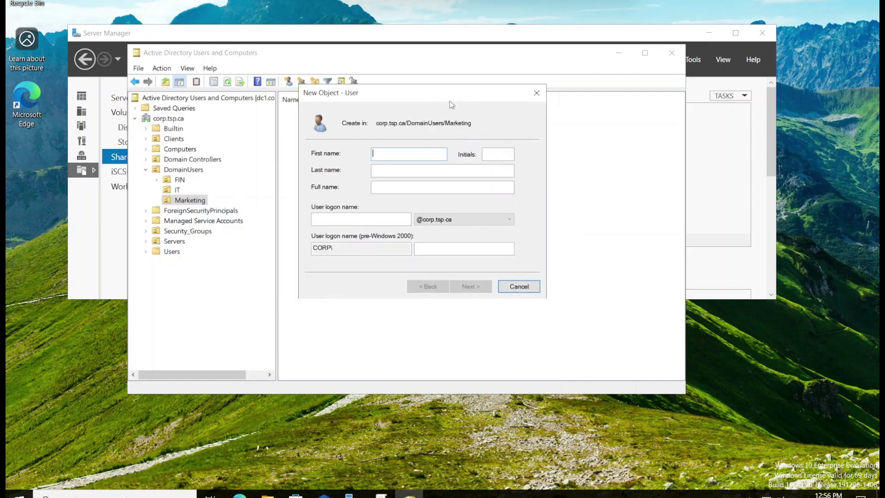
type("Ma")
left_click(425, 167)
type("Markets")
key("Tab")
key("Tab")
type("M")
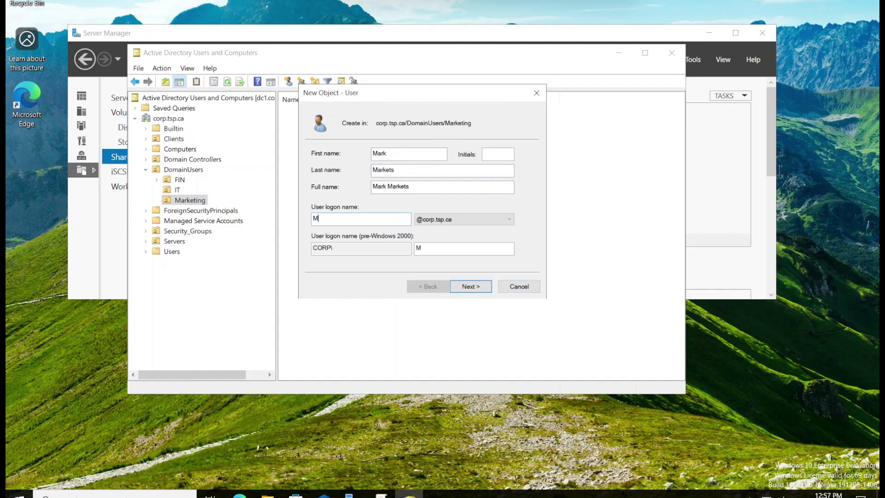
type("ark")
Set and confirm the account password, then finish creating the user
left_click(475, 288)
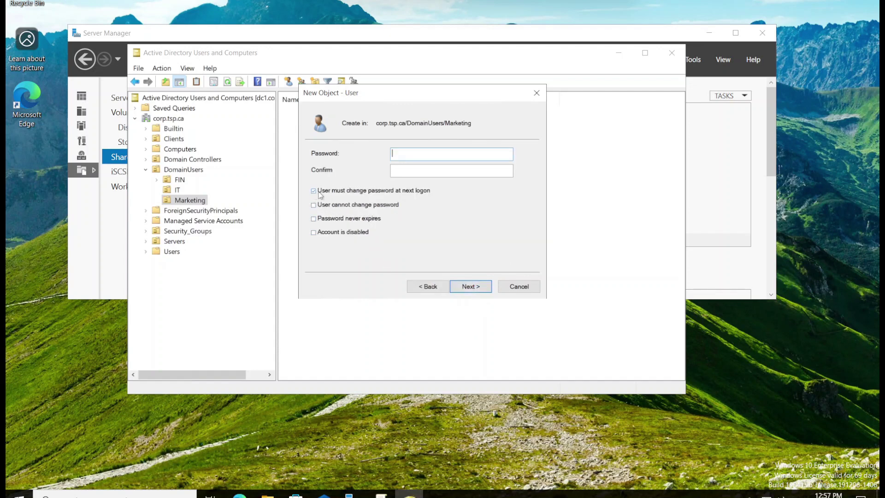
left_click(395, 154)
key("Tab")
type("••••••••")
left_click(476, 289)
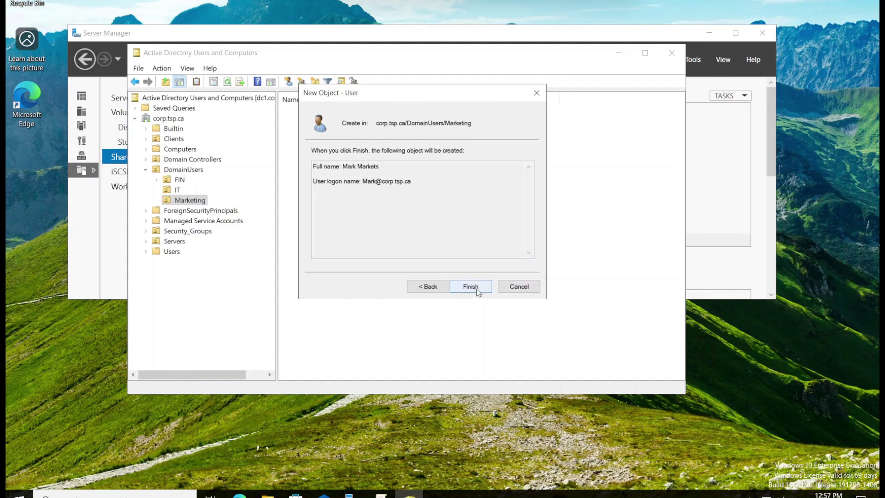
left_click(470, 286)
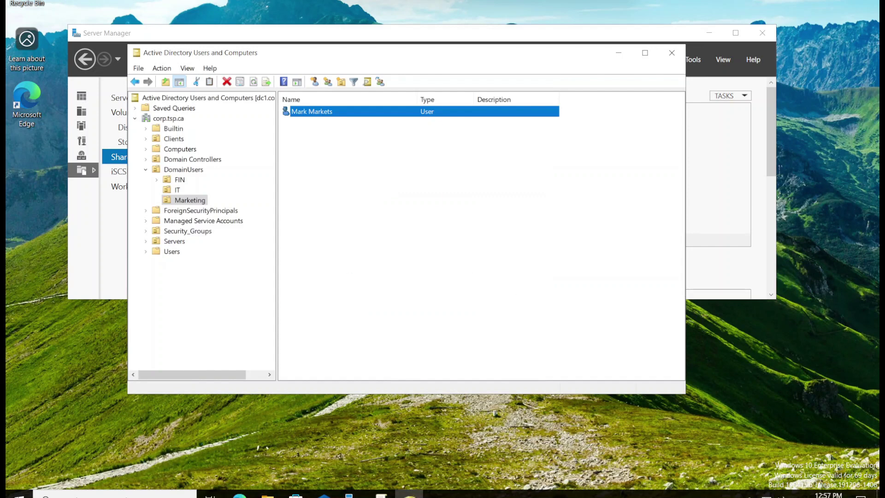
left_click(190, 199)
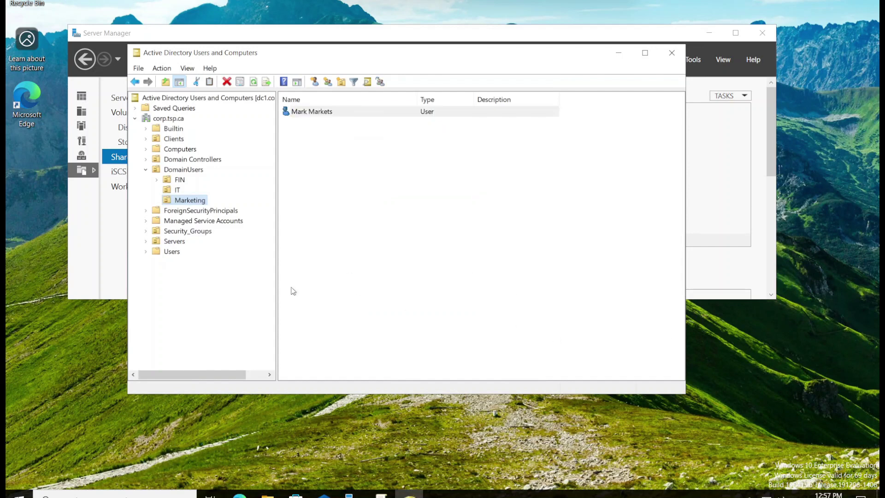
Begin a new OU named Marketing_Group in Security_Groups with deletion protection turned off
left_click(146, 232)
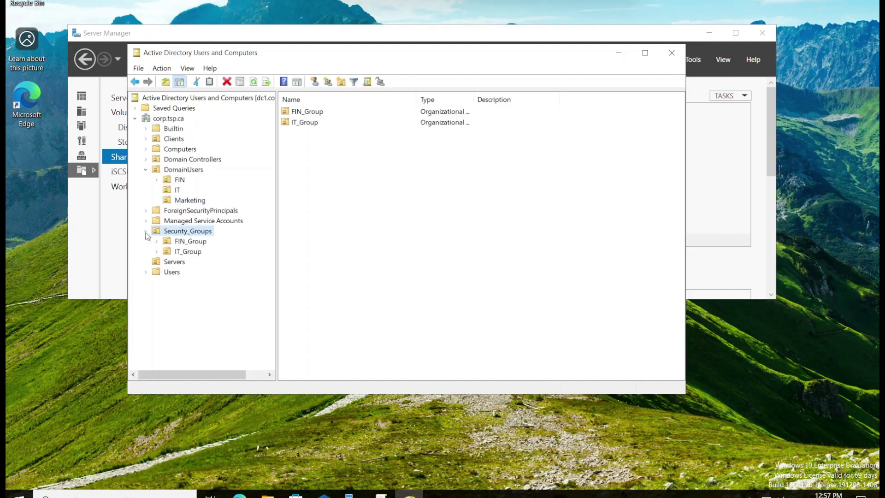
left_click(341, 82)
left_click_drag(283, 75, 535, 95)
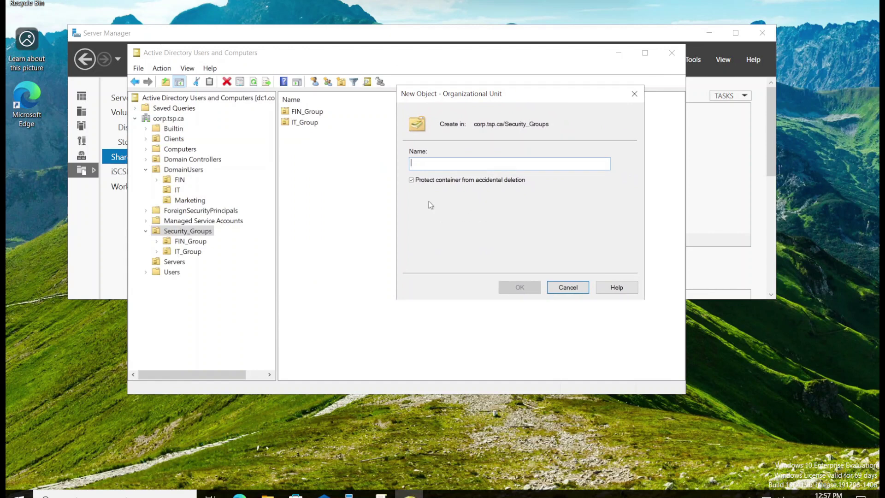
left_click(412, 180)
type("Ma")
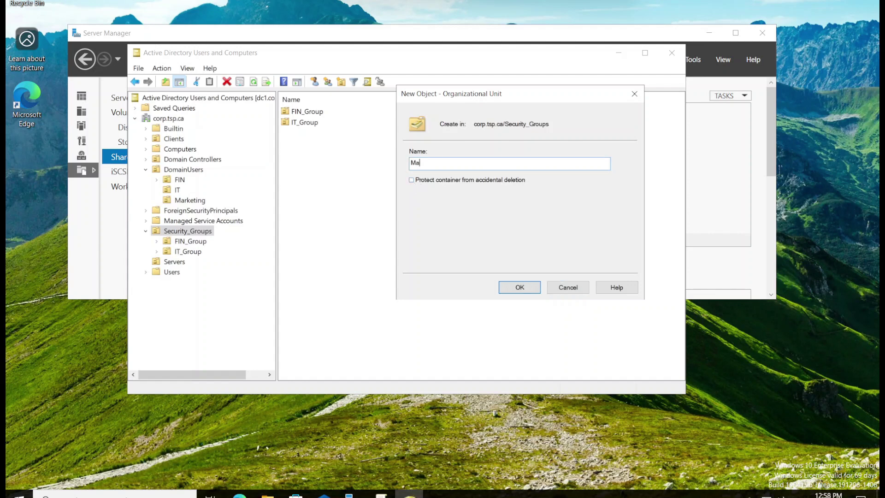
type("rketing_Group")
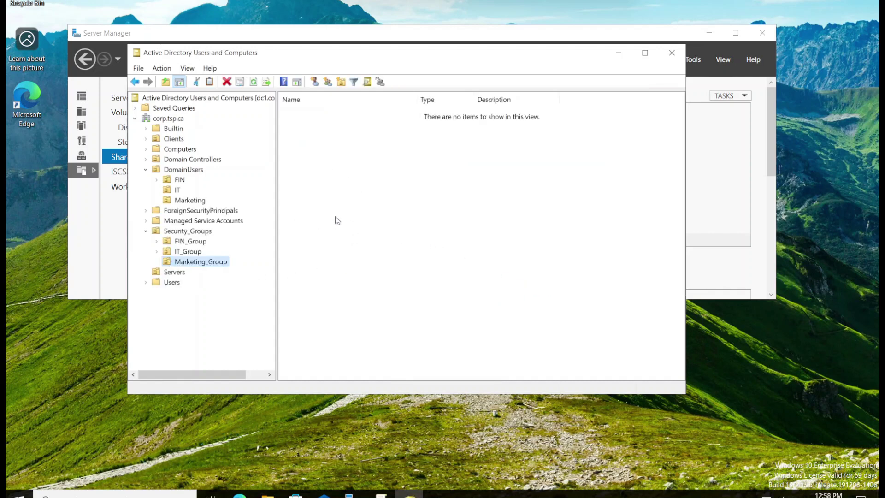
Add the global security group Marketing_G to the Marketing_Group OU
left_click(328, 85)
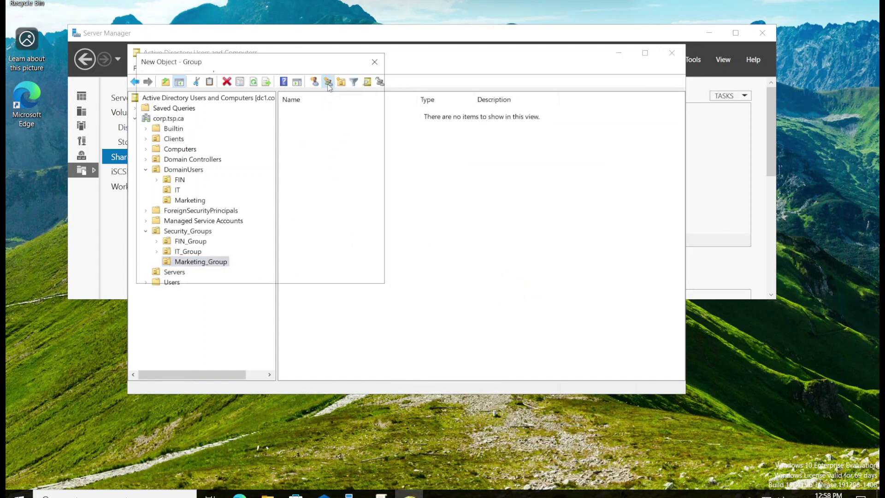
left_click_drag(292, 76, 517, 118)
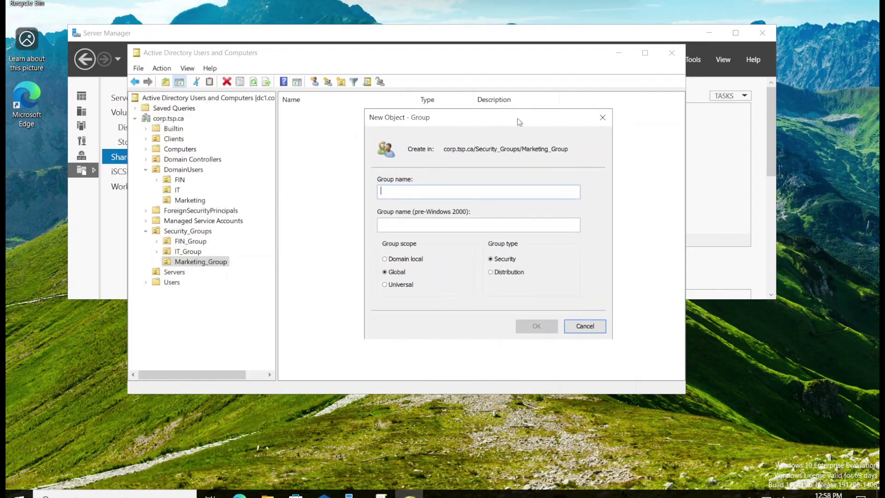
type("Mar")
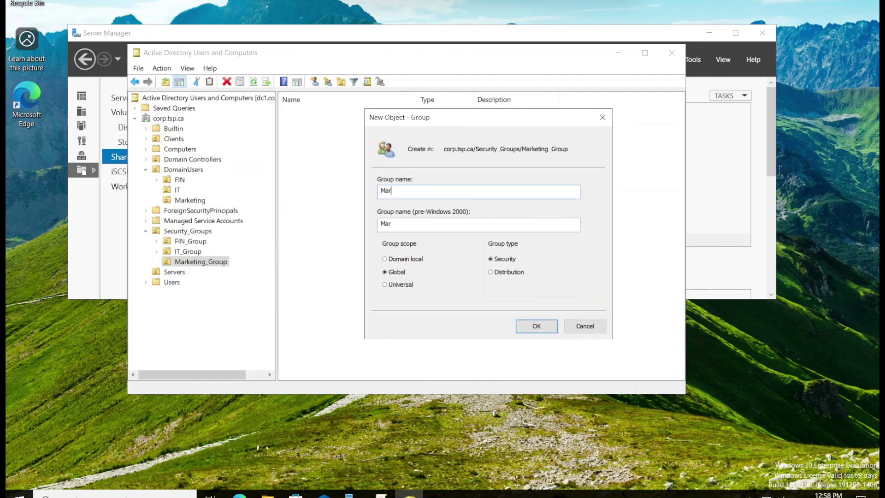
type("keting_G")
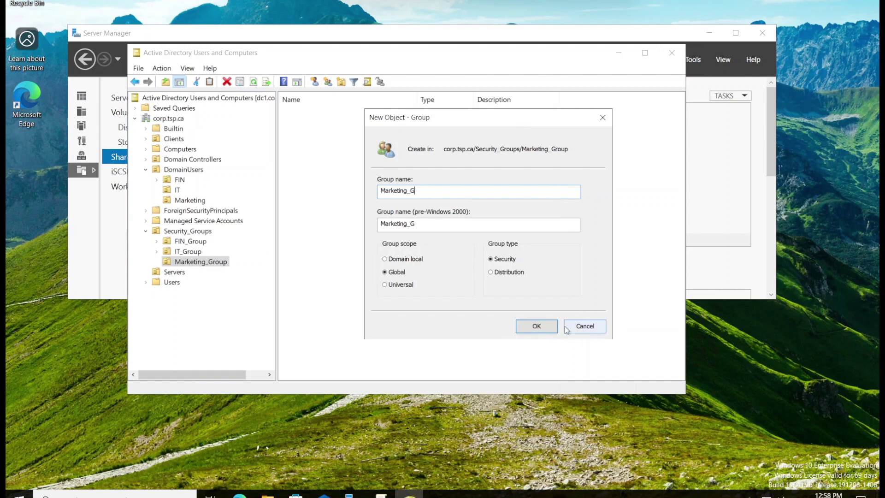
left_click(536, 326)
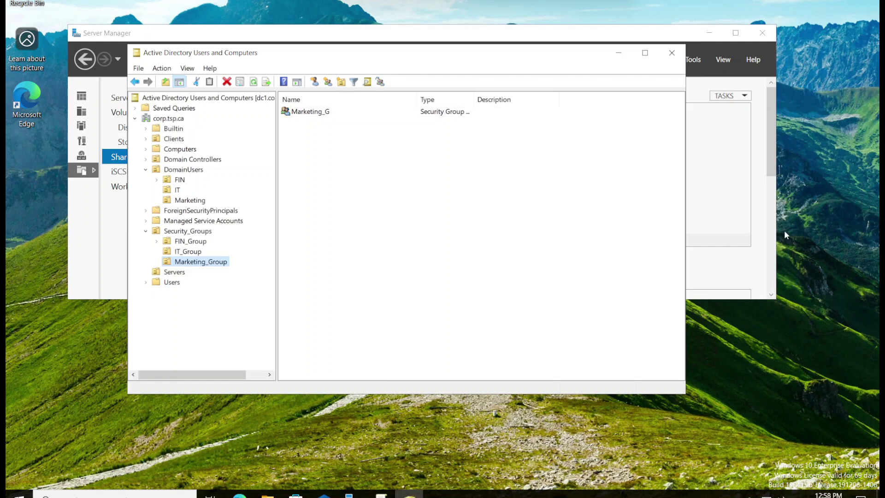
Add a Domain local security group named Marketing_RW_DL in Marketing_Group
right_click(321, 143)
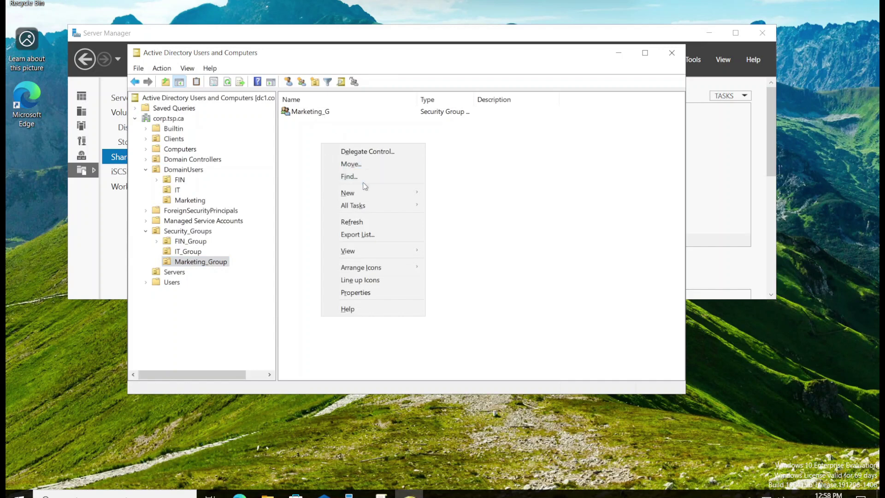
mouse_move(366, 194)
left_click(482, 214)
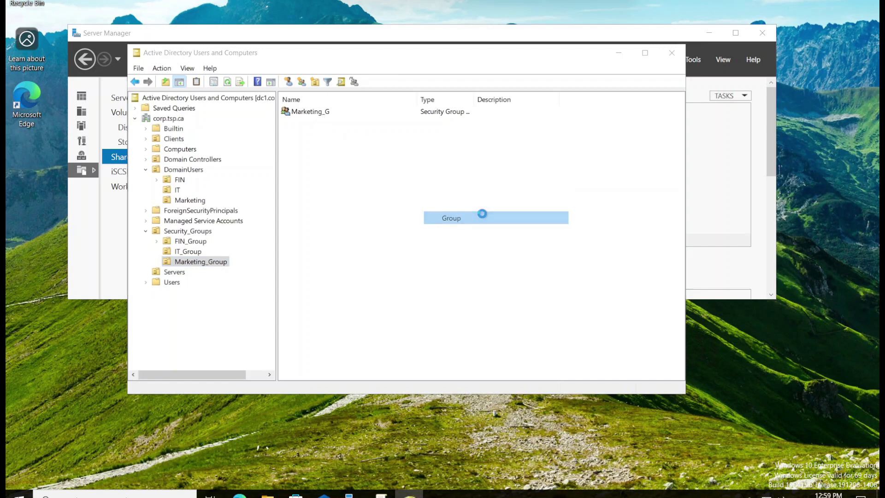
left_click_drag(272, 64, 479, 130)
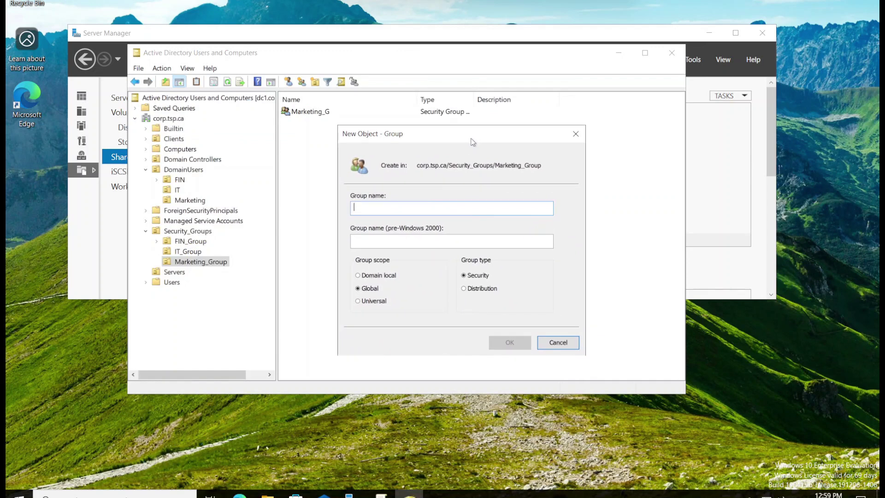
type("Ma")
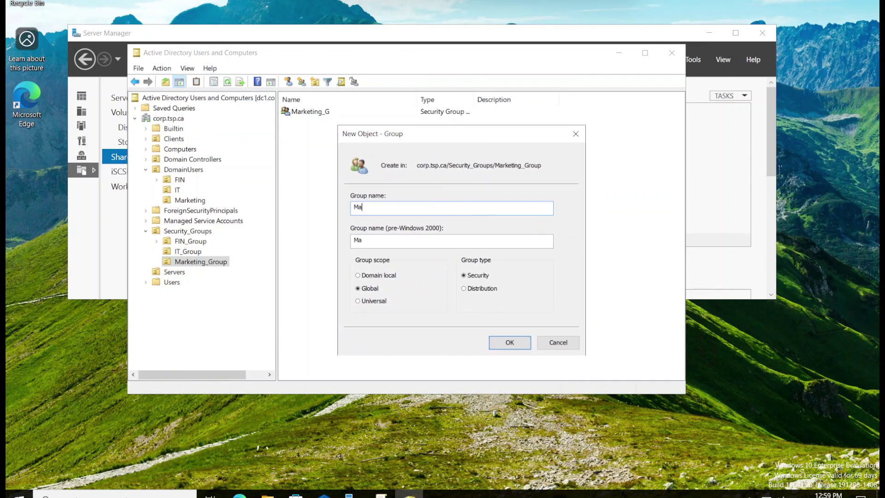
type("rketin")
type("g_RW")
type("_D")
type("R")
type("W_")
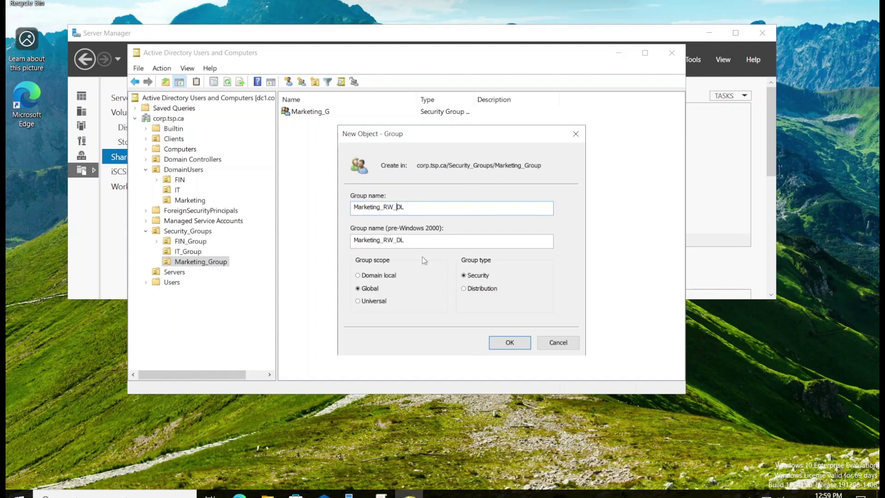
left_click(372, 279)
left_click(510, 342)
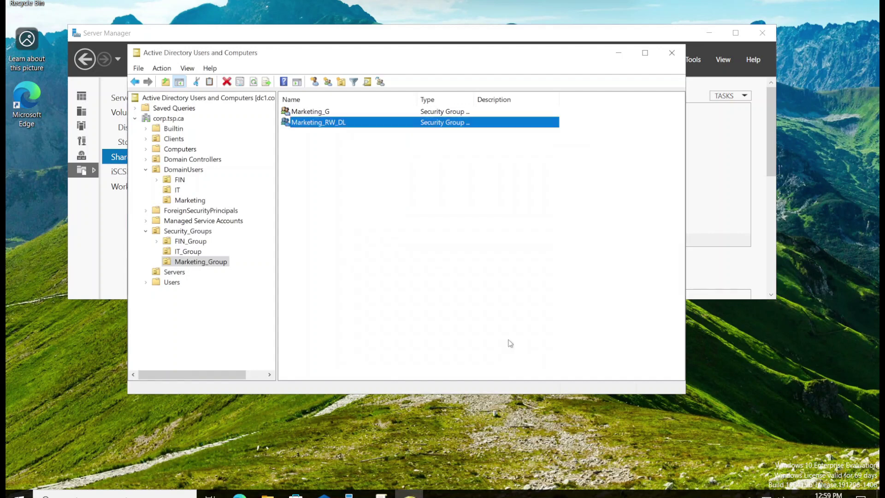
Open Marketing_G's properties to its Members list
left_click(310, 112)
right_click(309, 114)
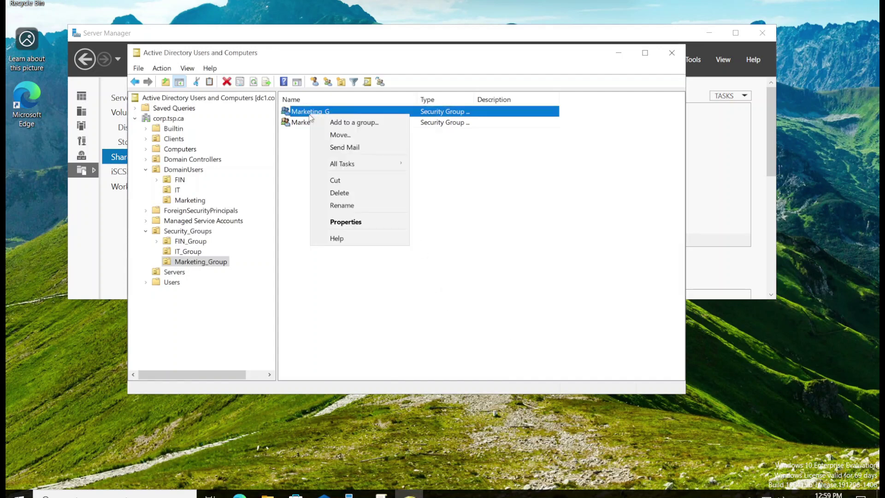
left_click(350, 222)
left_click_drag(411, 105, 489, 108)
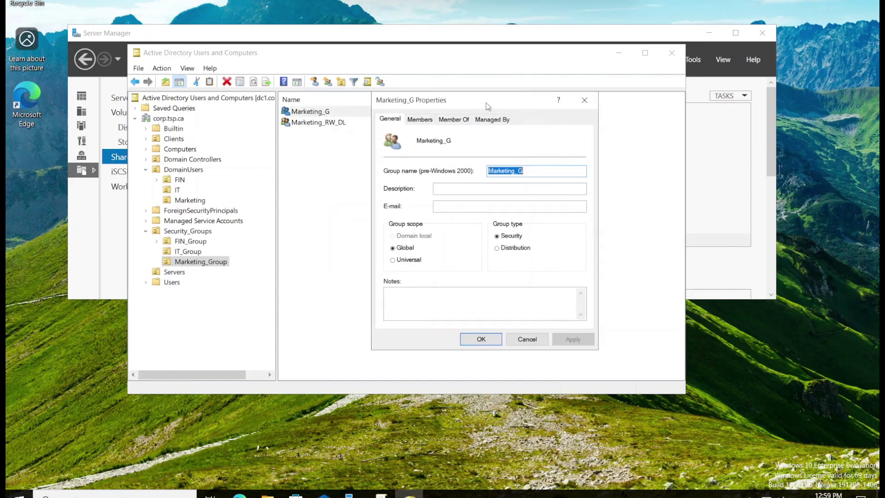
left_click(419, 120)
Add the Marketing OU user account as a member and apply the change
left_click(404, 307)
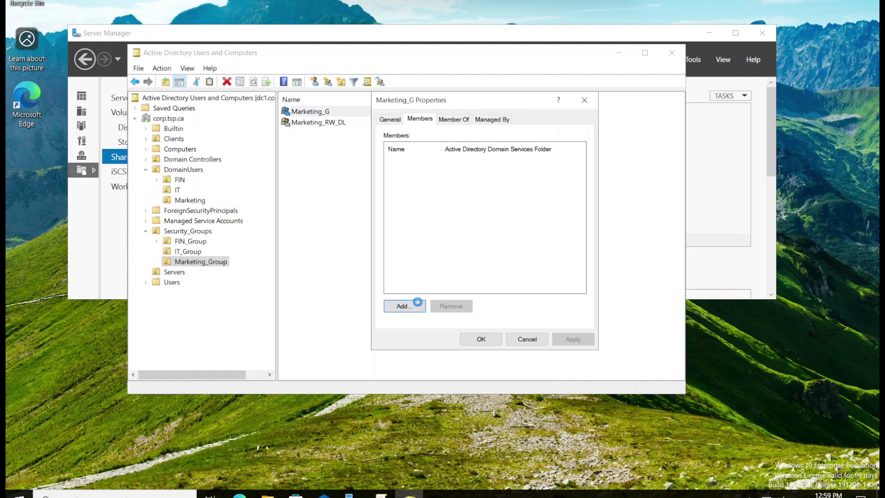
type("mark")
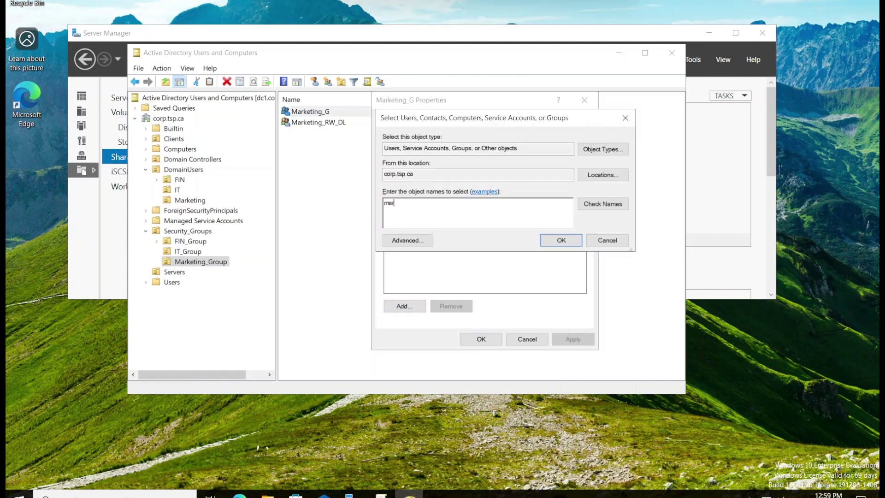
left_click(620, 206)
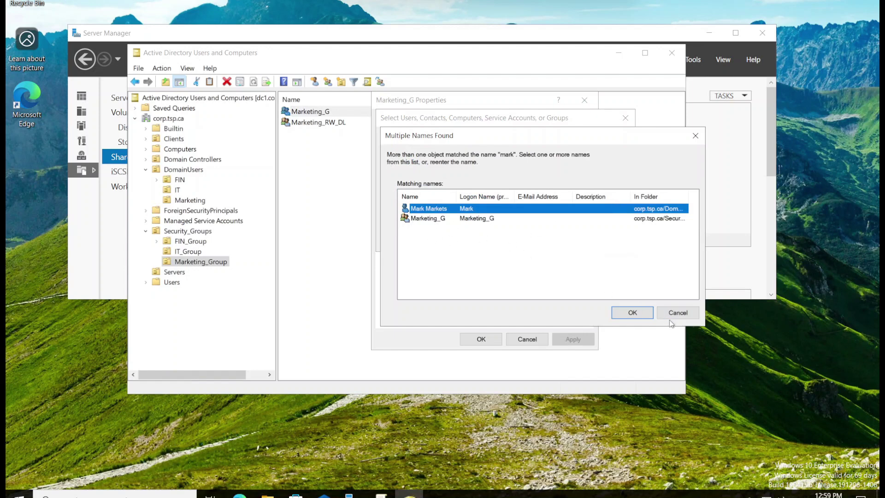
left_click(633, 313)
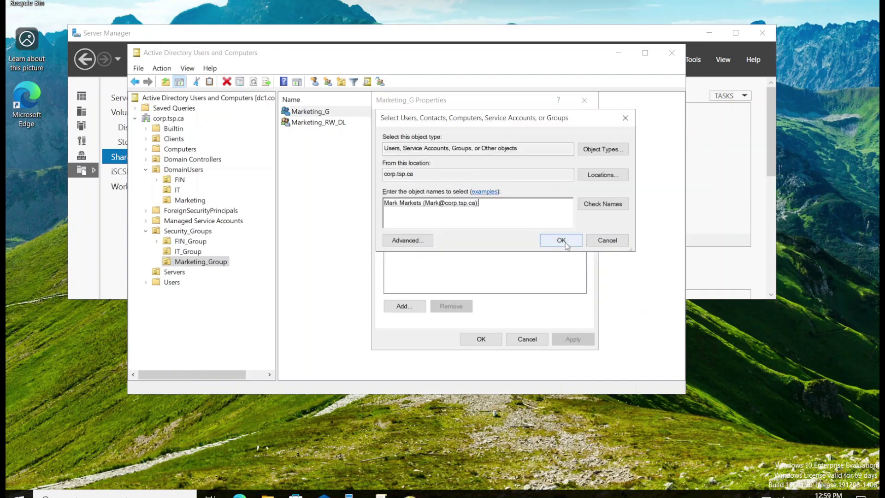
left_click(561, 240)
left_click(568, 342)
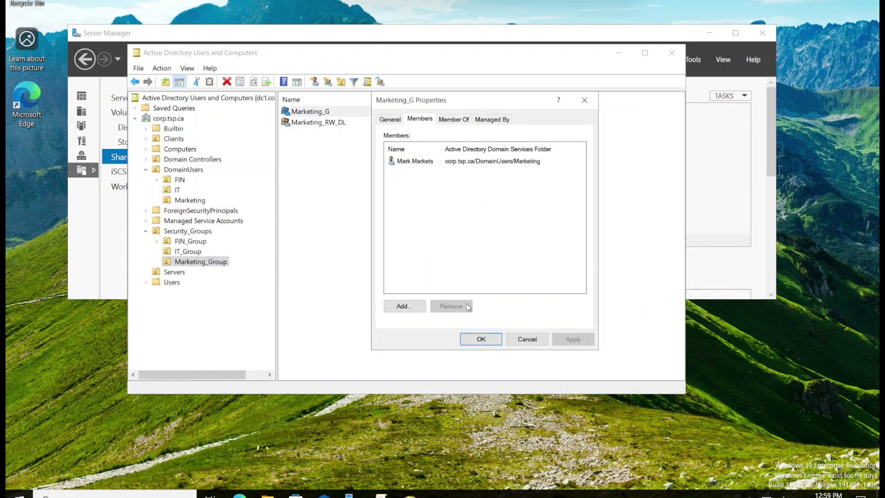
left_click(481, 339)
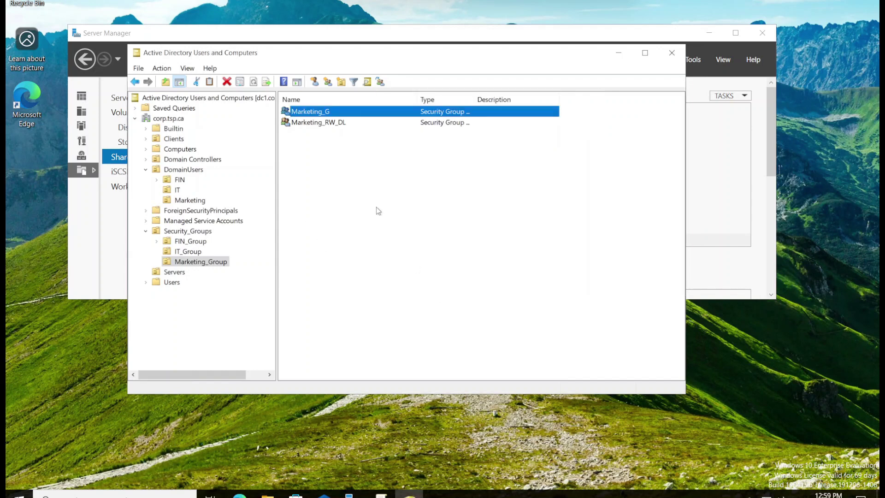
left_click(341, 123)
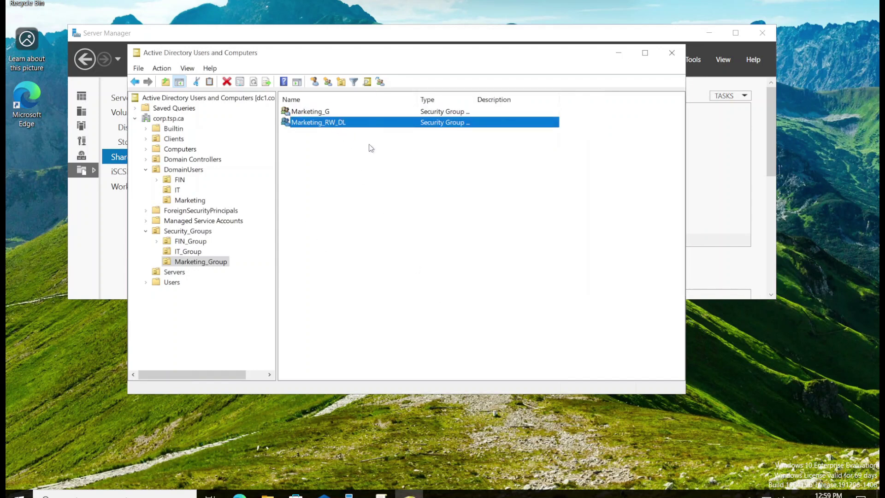
Add Marketing_G to the members of the Marketing_RW_DL group and apply the change
right_click(328, 121)
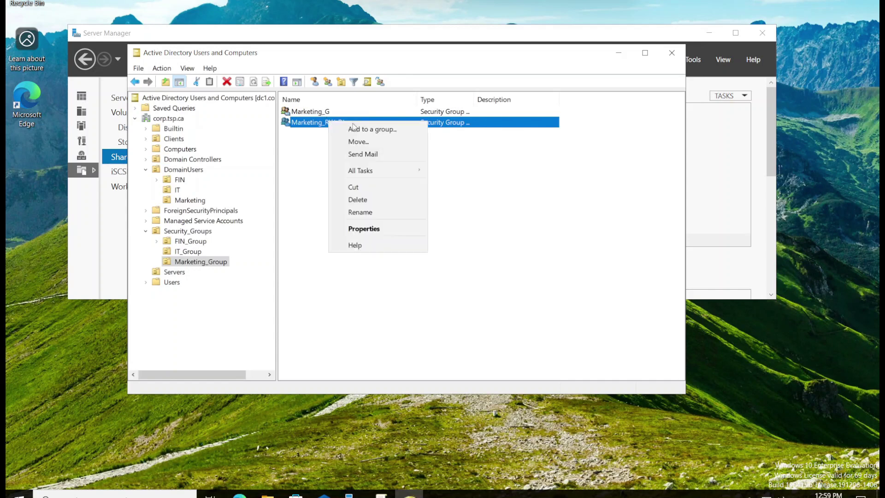
left_click(386, 228)
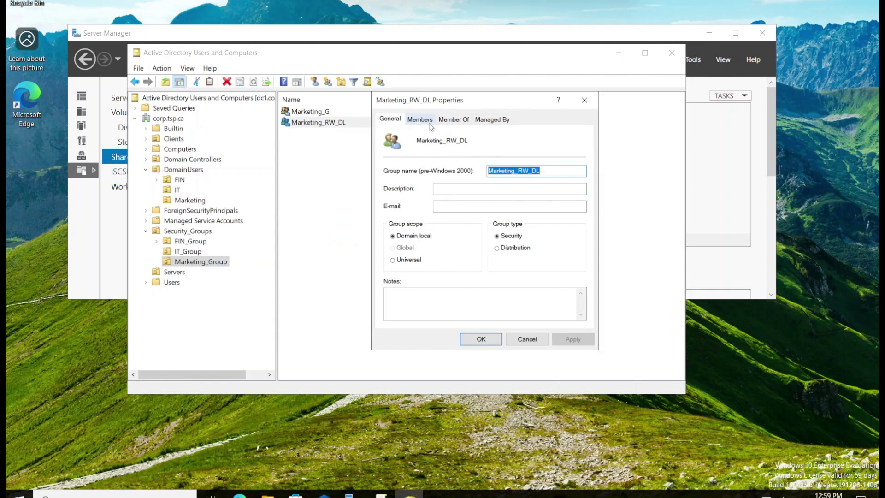
left_click(429, 126)
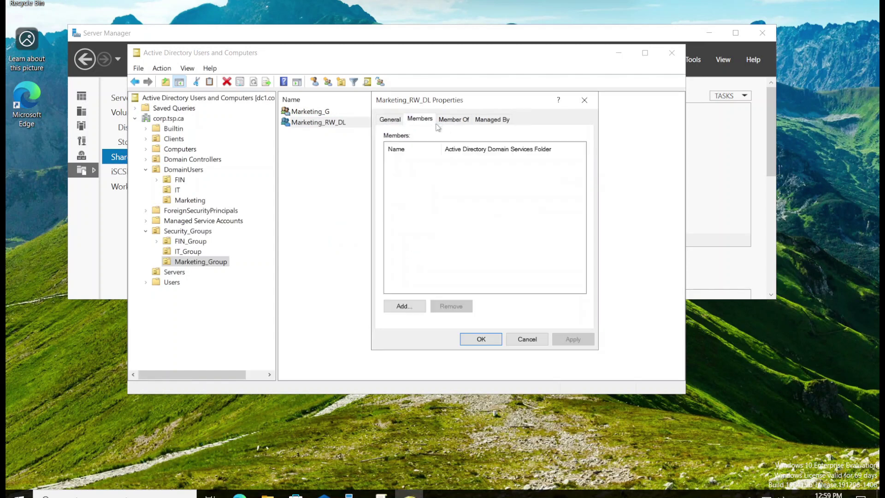
left_click(404, 306)
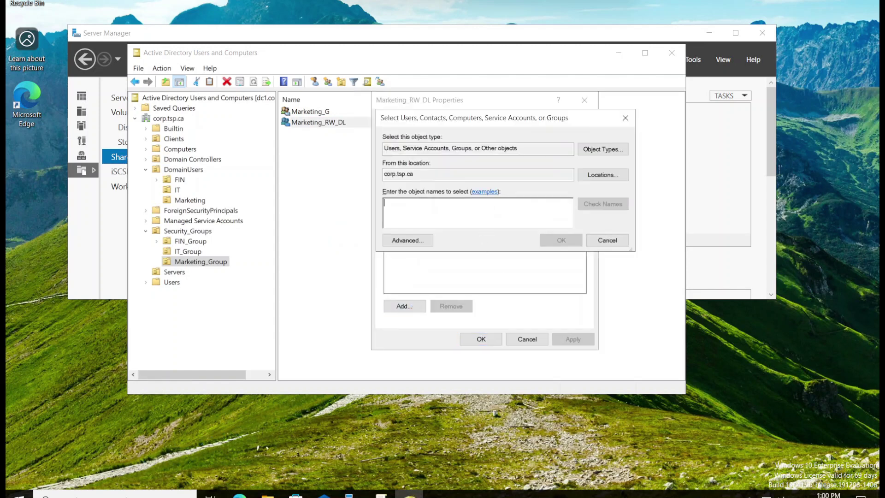
type("marke")
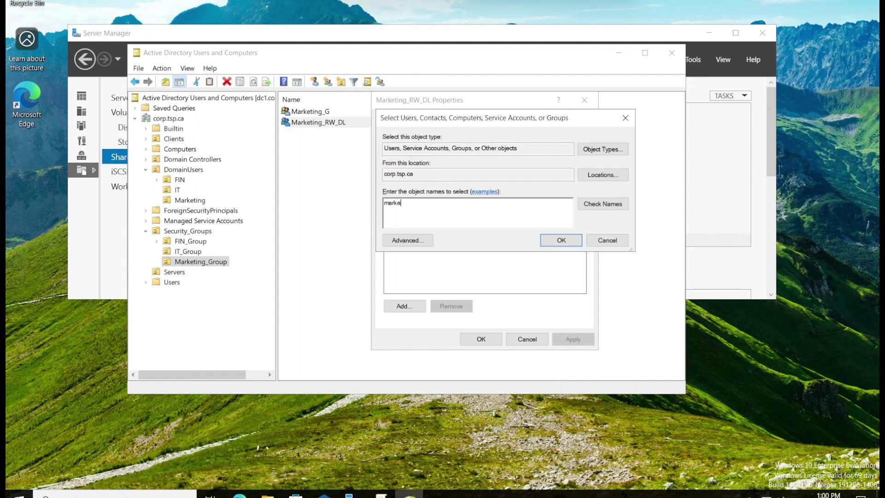
left_click(602, 205)
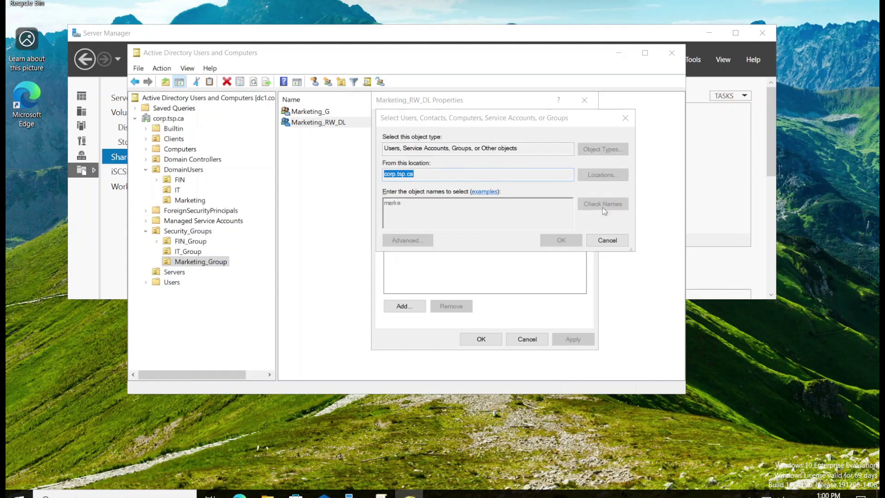
left_click(442, 210)
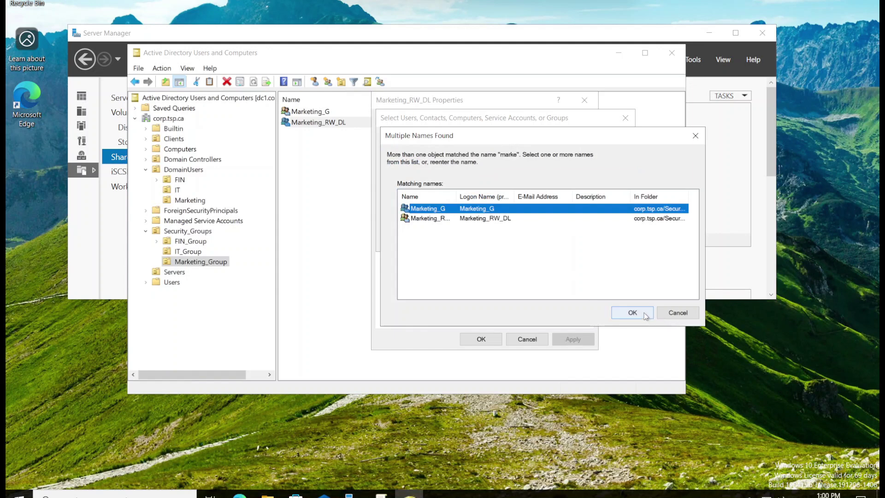
left_click(644, 313)
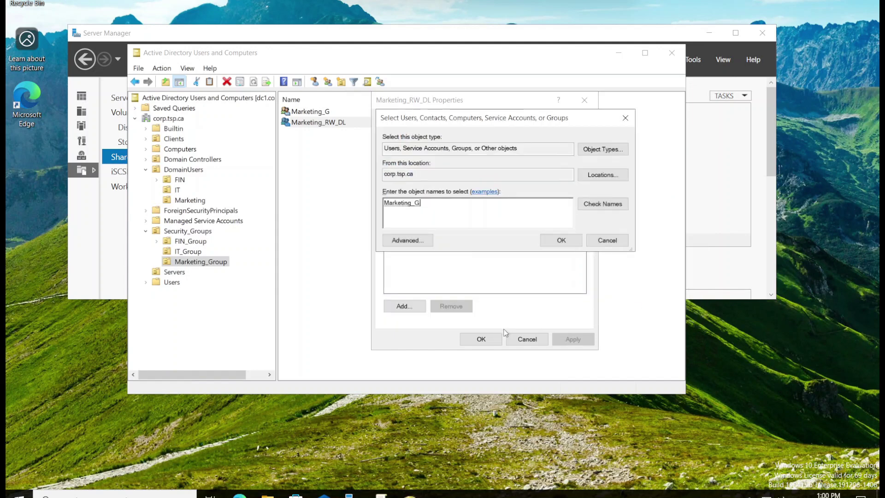
left_click(561, 241)
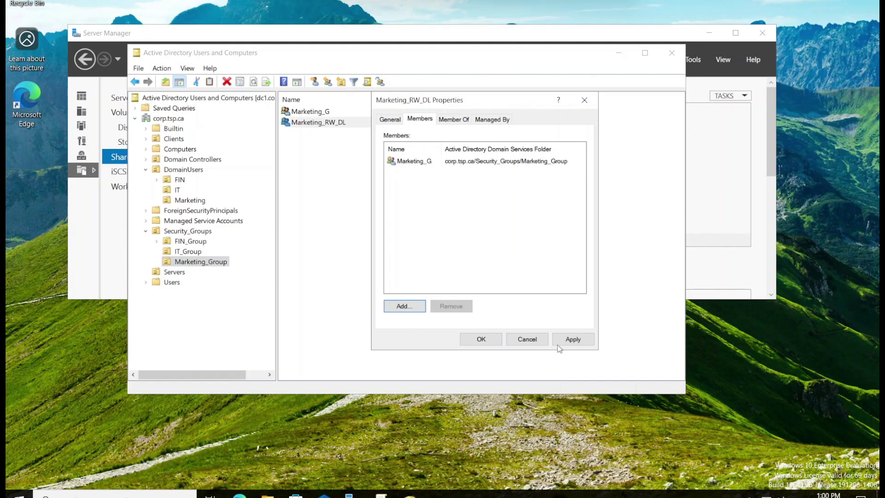
left_click(573, 339)
left_click(481, 339)
left_click(287, 121)
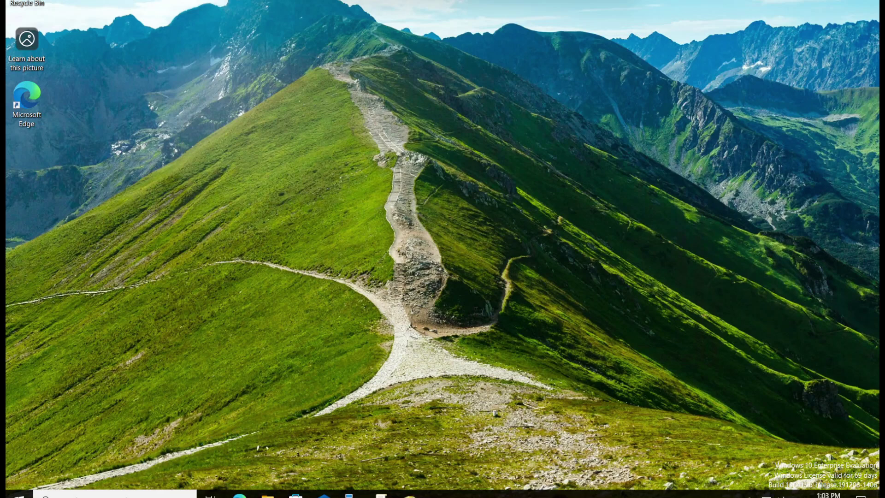
Open Advanced Security Settings for the Marketing$ share from File and Storage Services > Shares
left_click(355, 494)
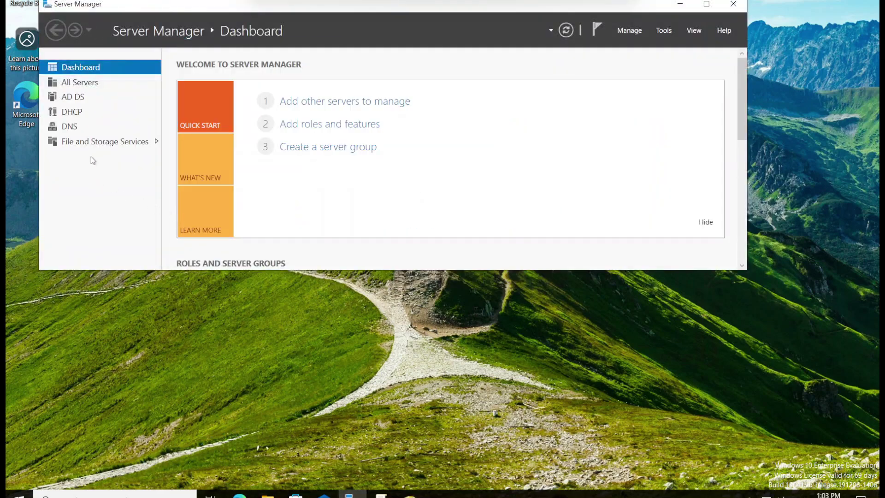
left_click(119, 142)
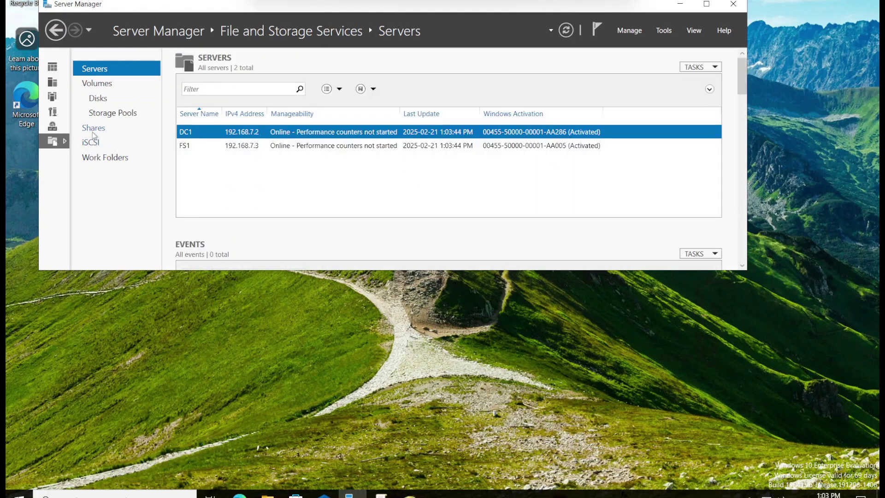
left_click(94, 129)
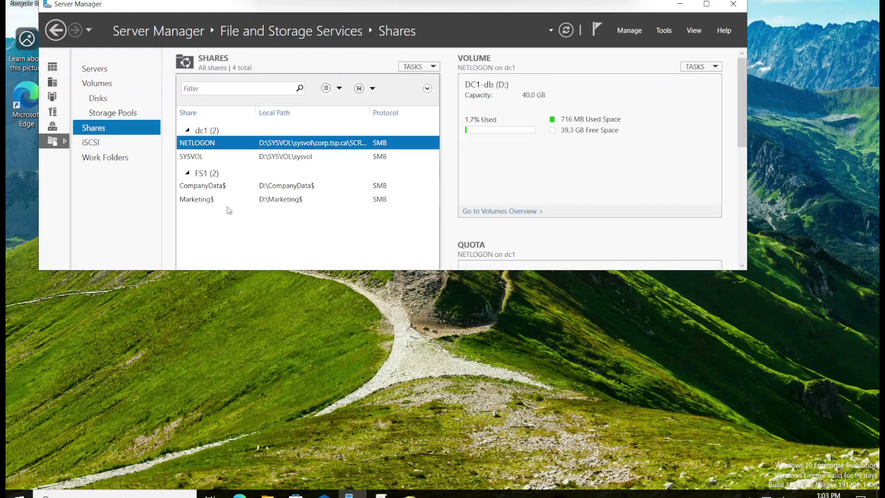
left_click(199, 200)
right_click(198, 200)
left_click(244, 236)
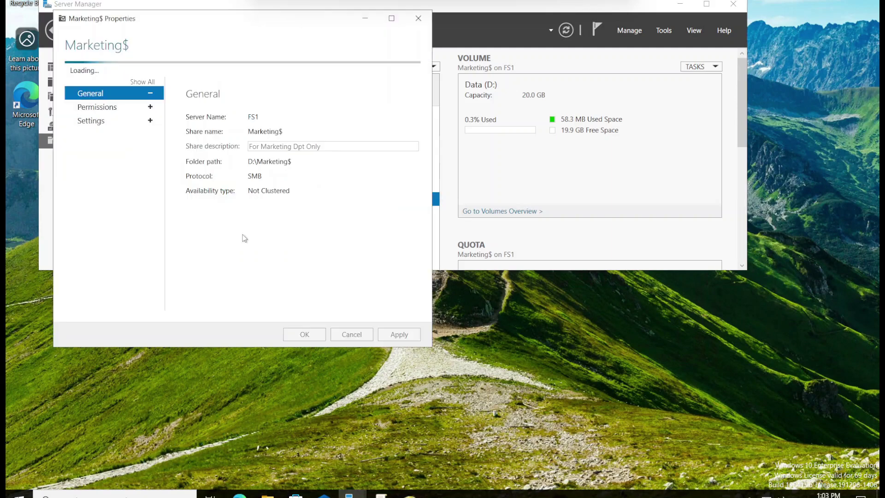
left_click(121, 94)
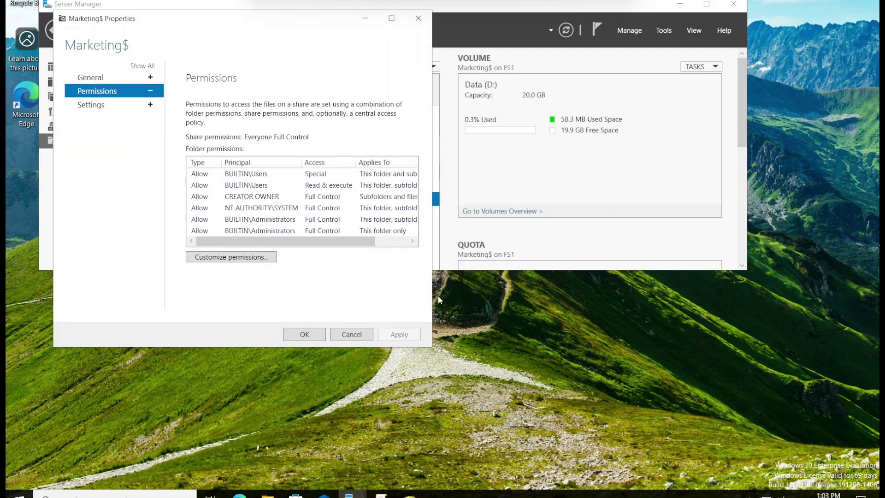
left_click(233, 258)
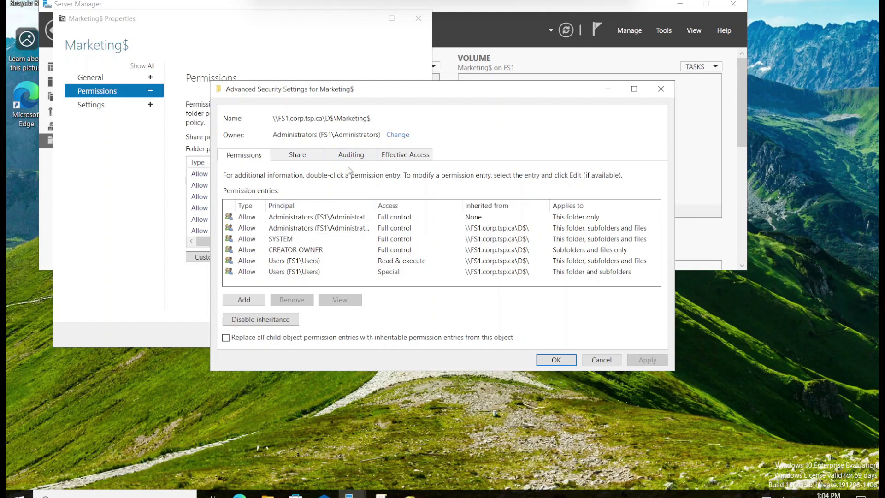
Disable inheritance on Marketing$, converting inherited entries to explicit, and remove the Users special-access entry
left_click(274, 321)
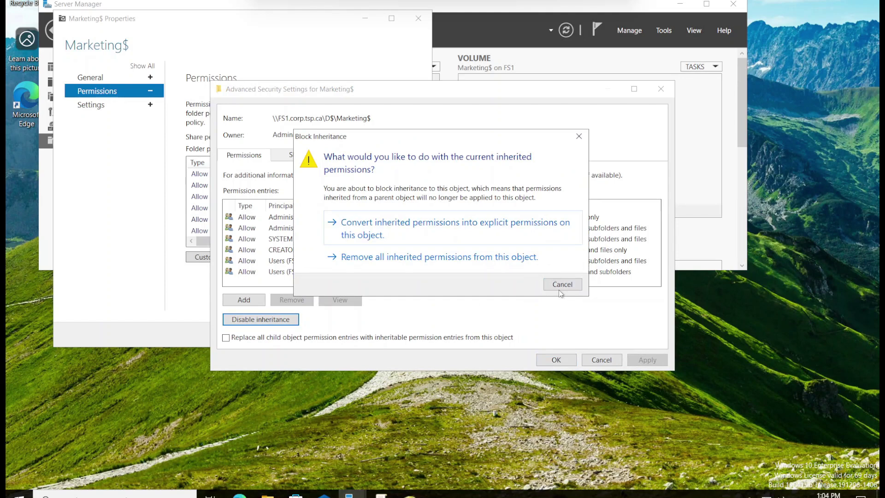
left_click(476, 237)
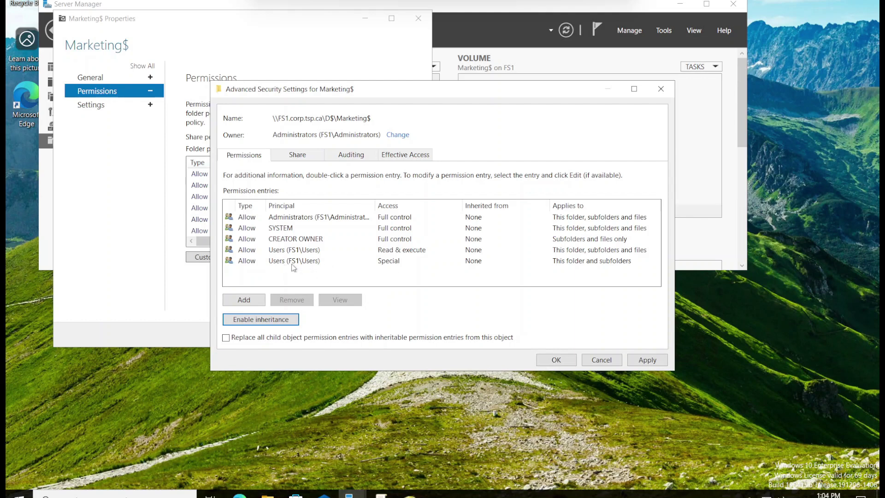
left_click(273, 265)
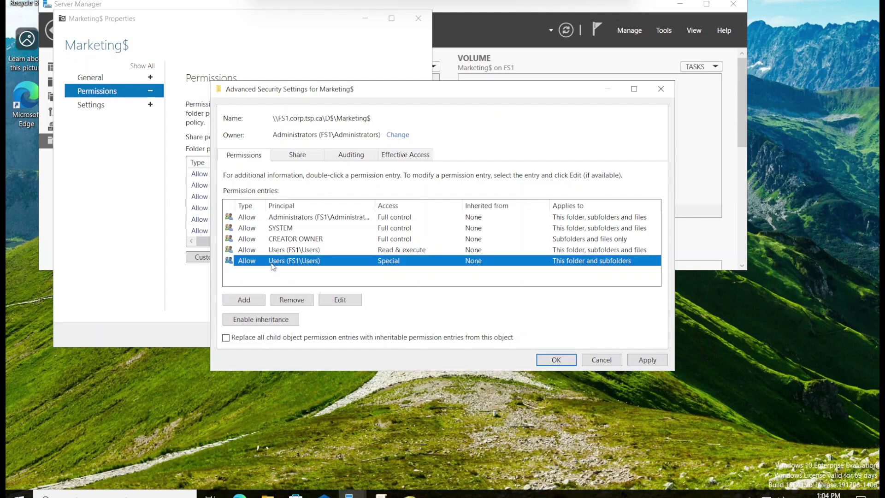
left_click(303, 302)
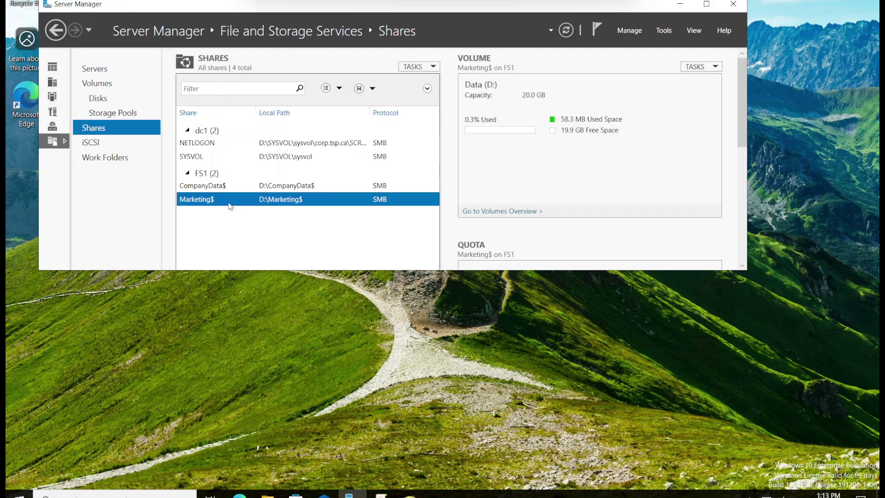
Reopen the Marketing$ Advanced Security Settings to review the remaining permission entries
right_click(229, 203)
left_click(272, 238)
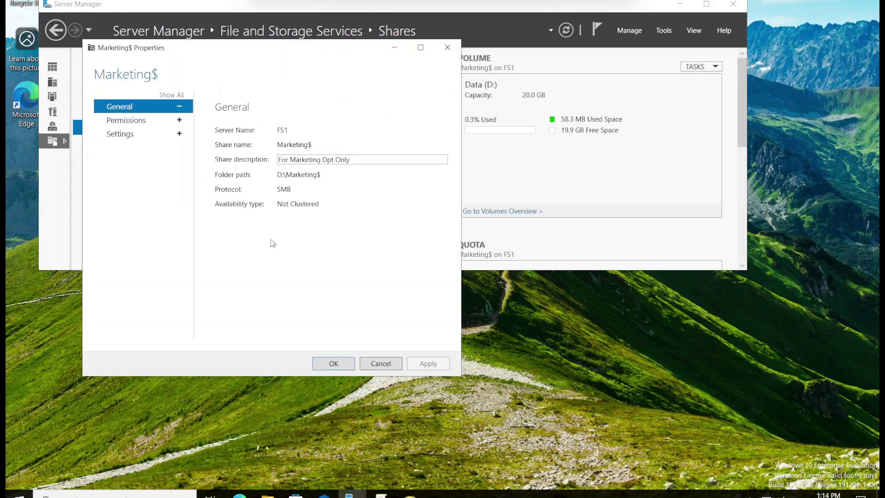
left_click(130, 121)
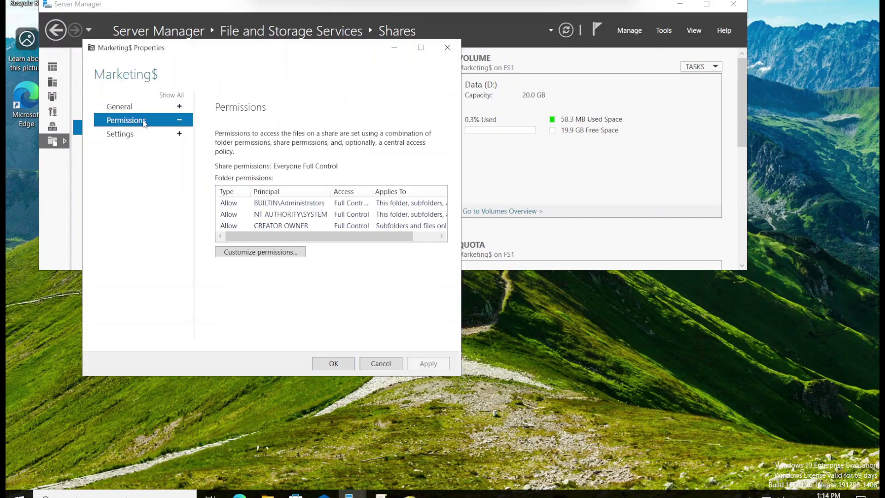
left_click(286, 252)
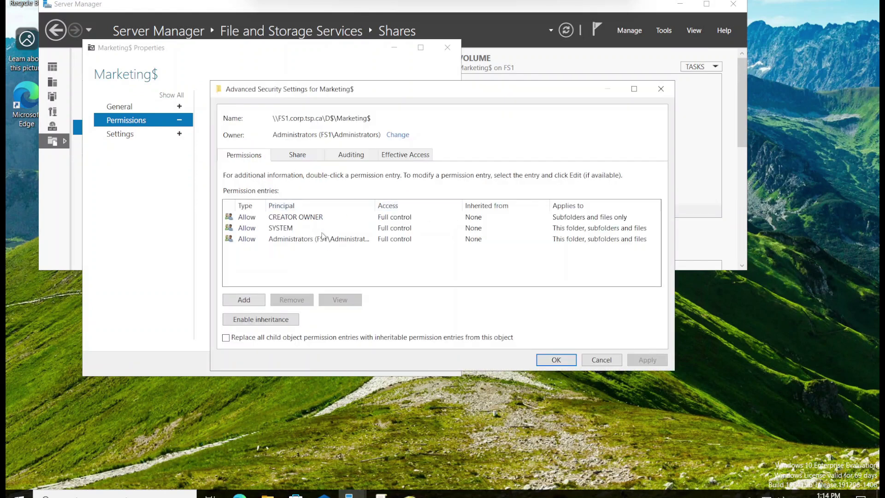
Inspect the Administrators entry's Applies to scope and cancel without changing it
left_click(397, 239)
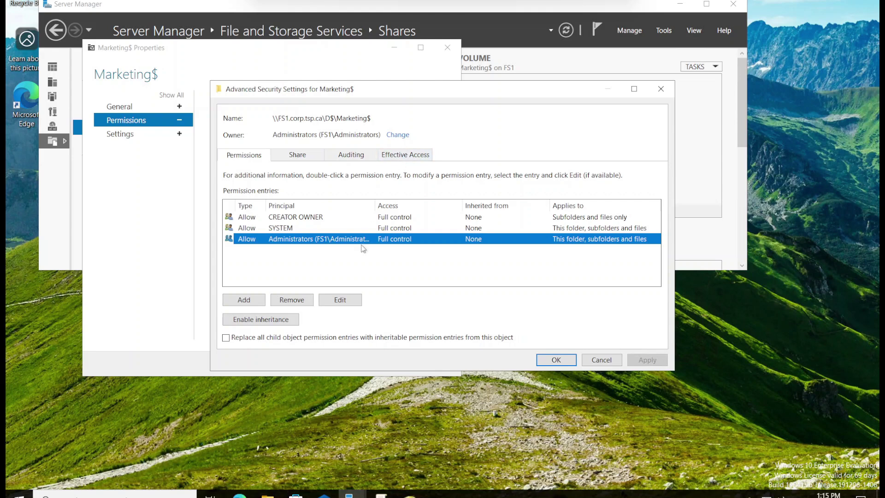
left_click(341, 300)
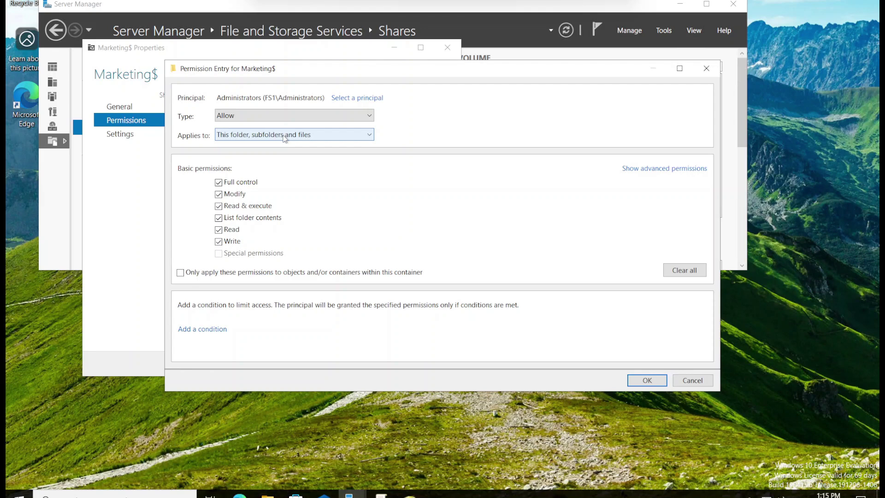
left_click(235, 140)
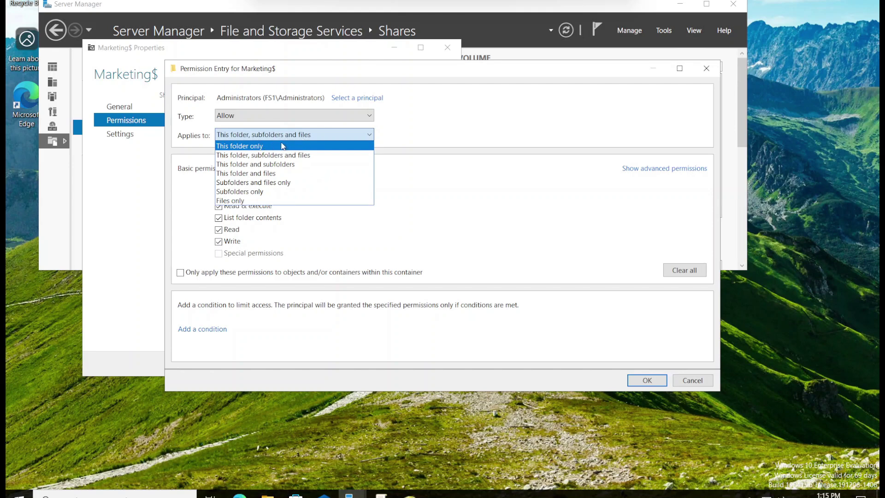
left_click(431, 130)
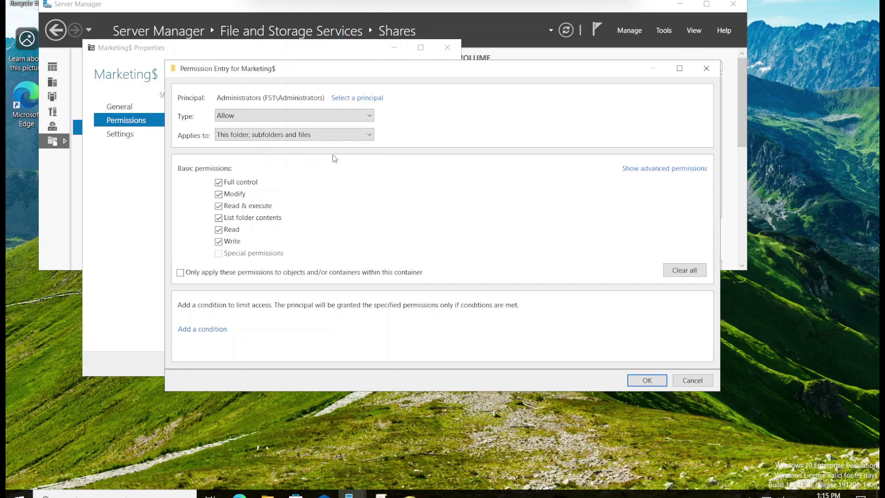
left_click(683, 382)
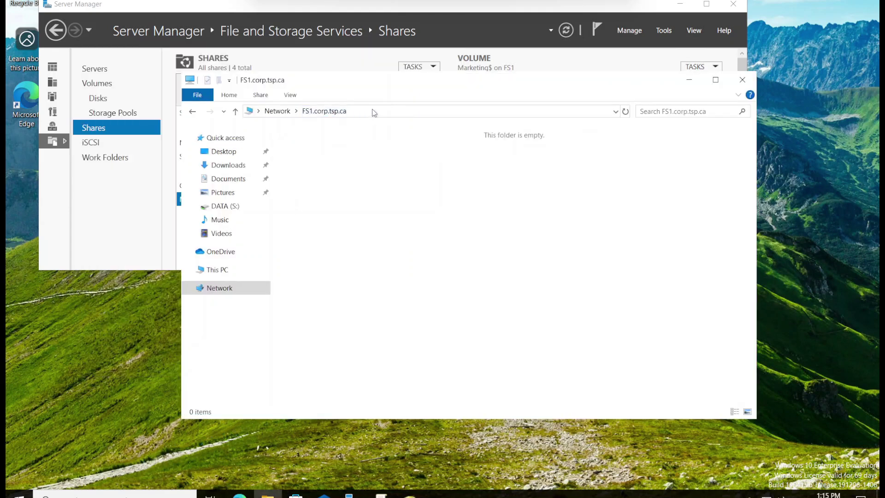
Browse File Explorer to the \\fs1\d$ network share
left_click(372, 110)
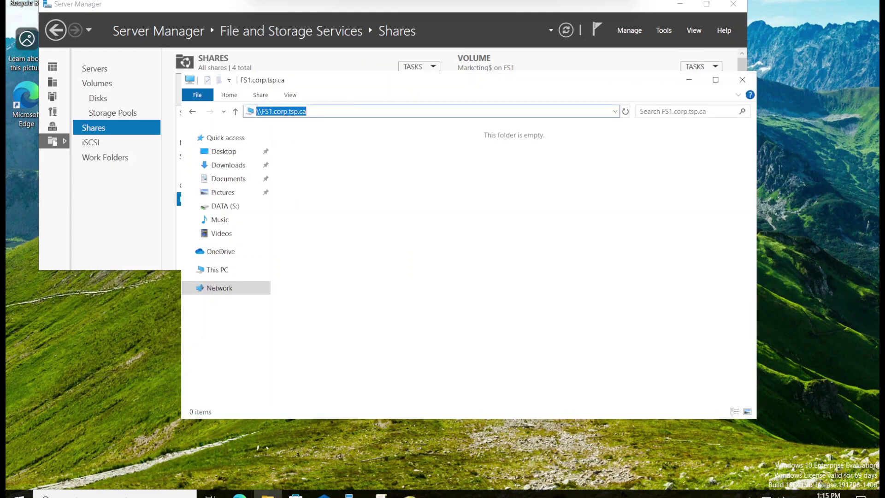
type("\\\\")
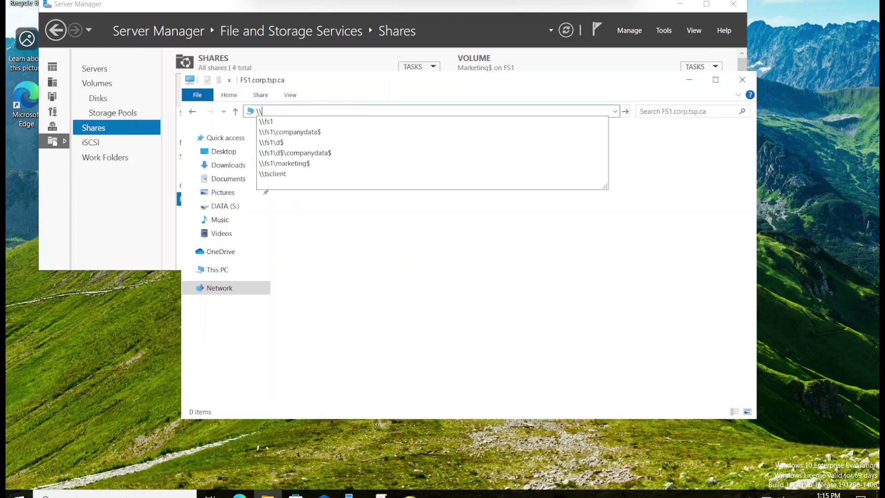
key("Down")
key("Down")
key("Down")
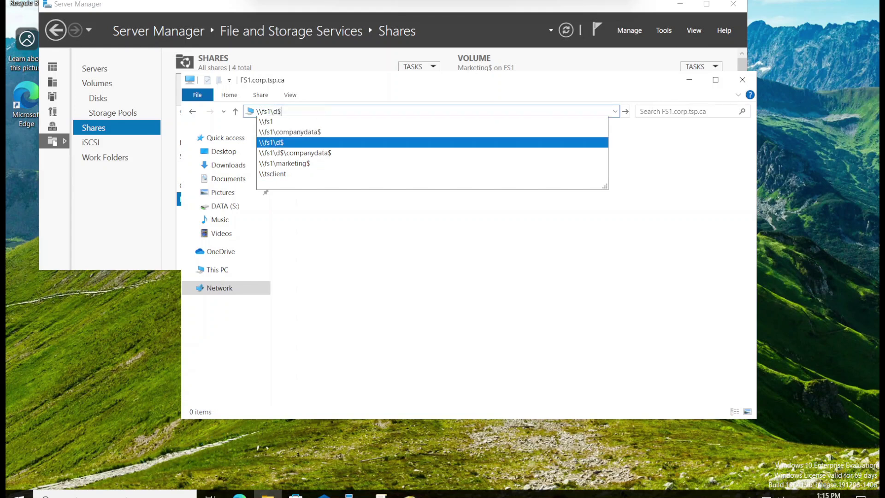
key("Return")
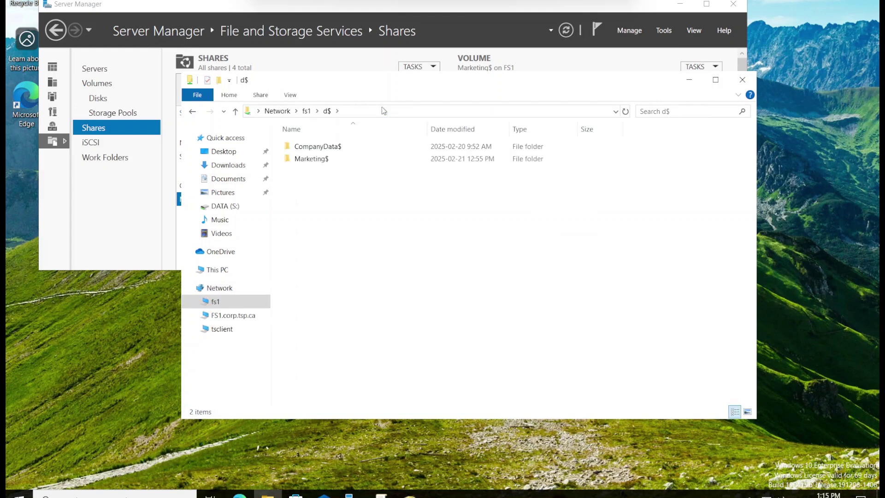
Open the Marketing$ folder's properties on the Security tab
left_click(325, 161)
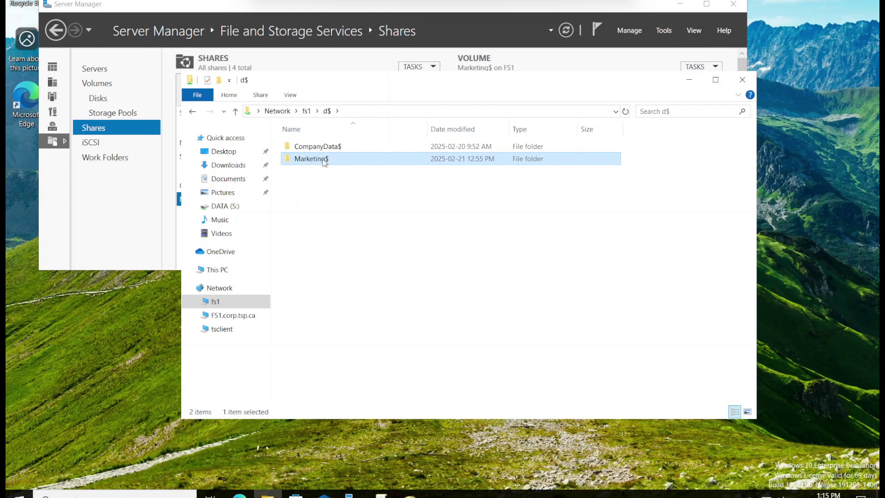
right_click(325, 161)
left_click(388, 352)
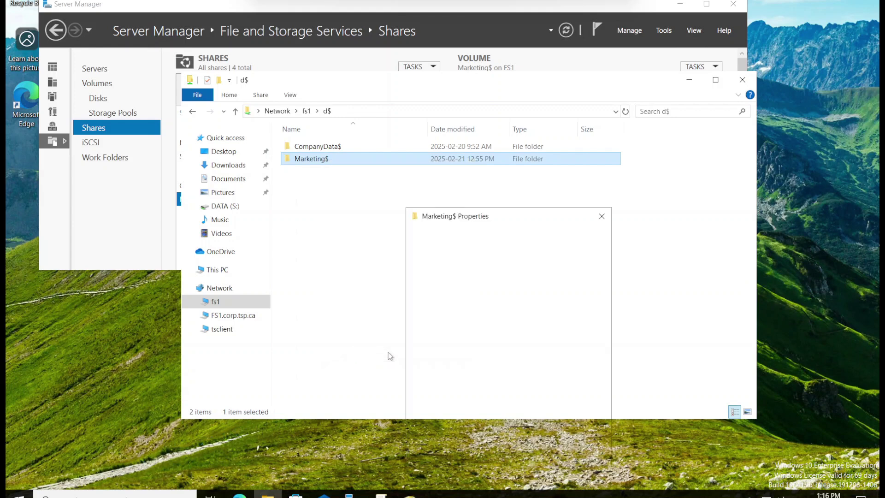
left_click(452, 236)
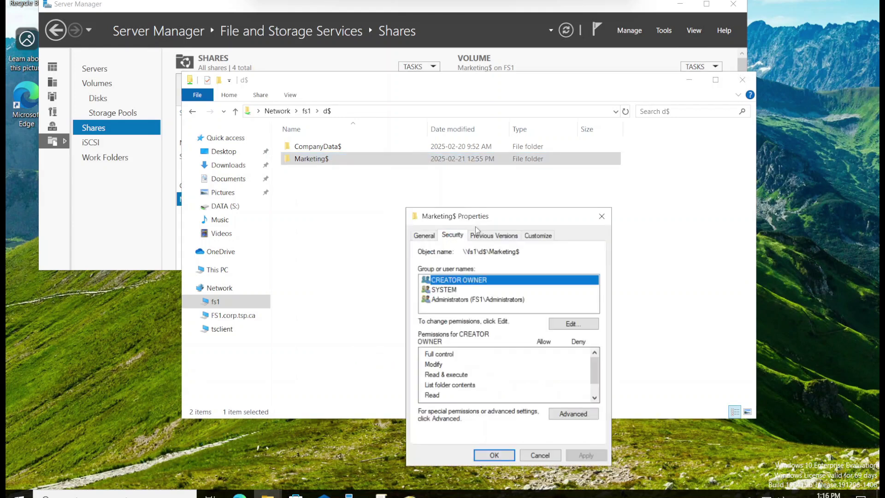
left_click_drag(480, 221, 372, 121)
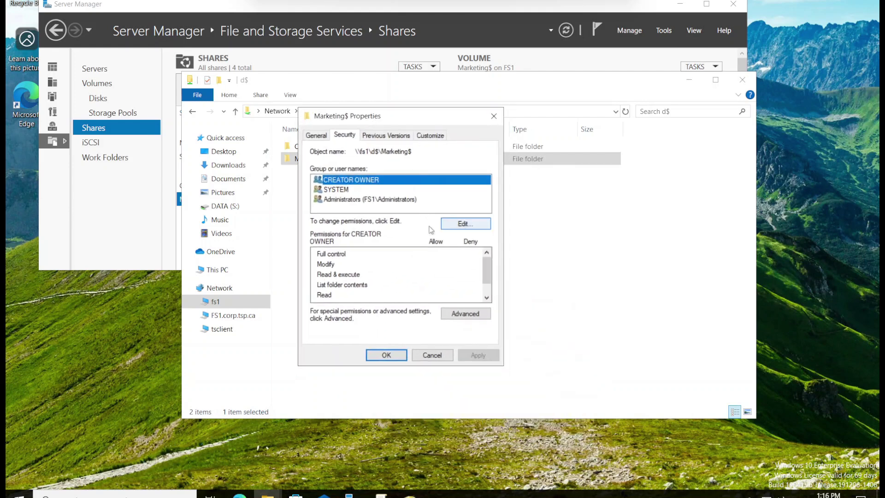
Add the Marketing_RW_DL group to the Marketing$ folder's security permissions
left_click(473, 230)
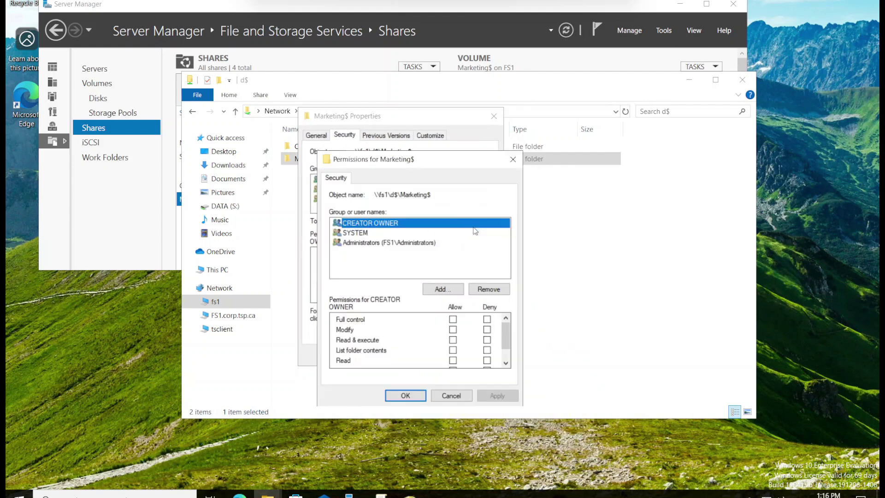
left_click_drag(456, 162, 504, 130)
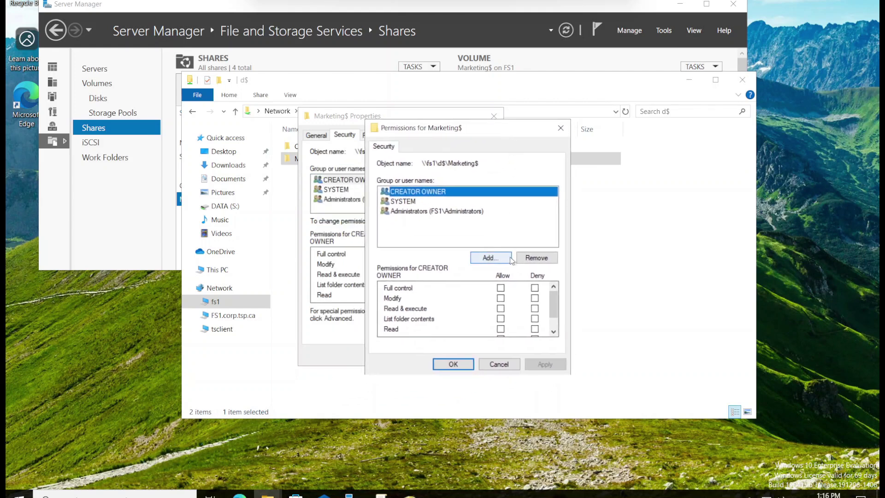
left_click(489, 257)
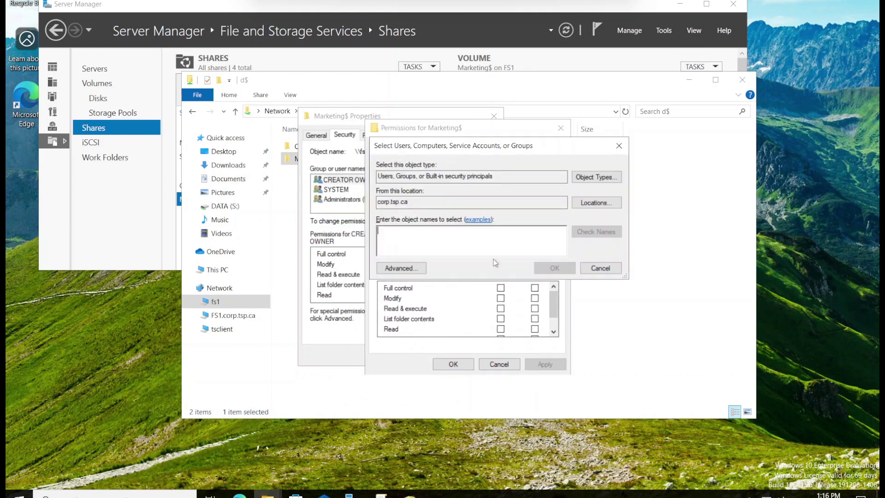
type("ma")
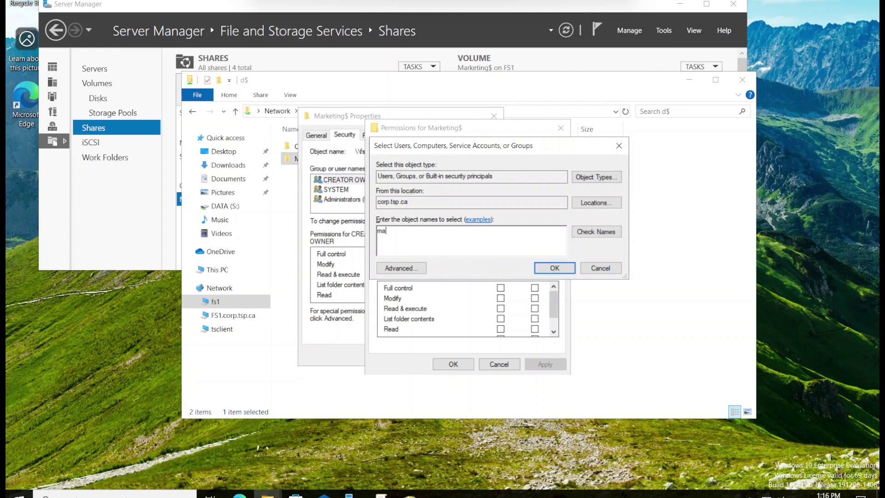
type("rketing")
left_click(609, 233)
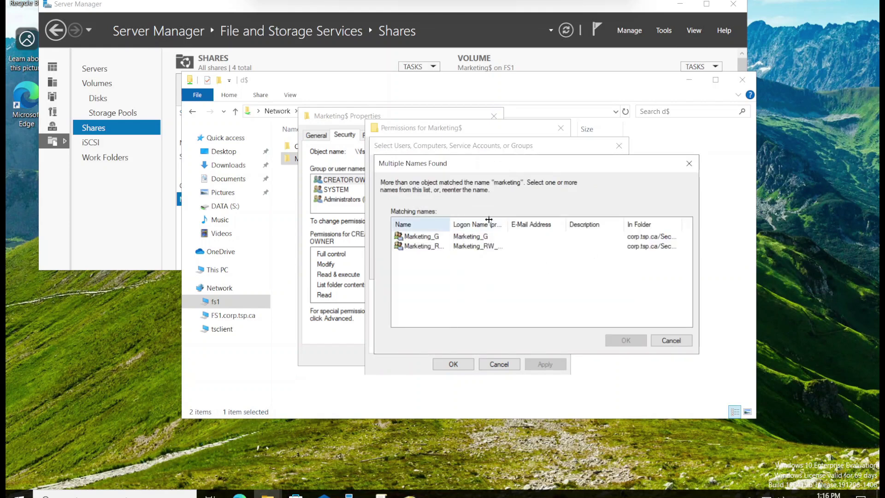
left_click_drag(450, 224, 486, 224)
left_click(444, 247)
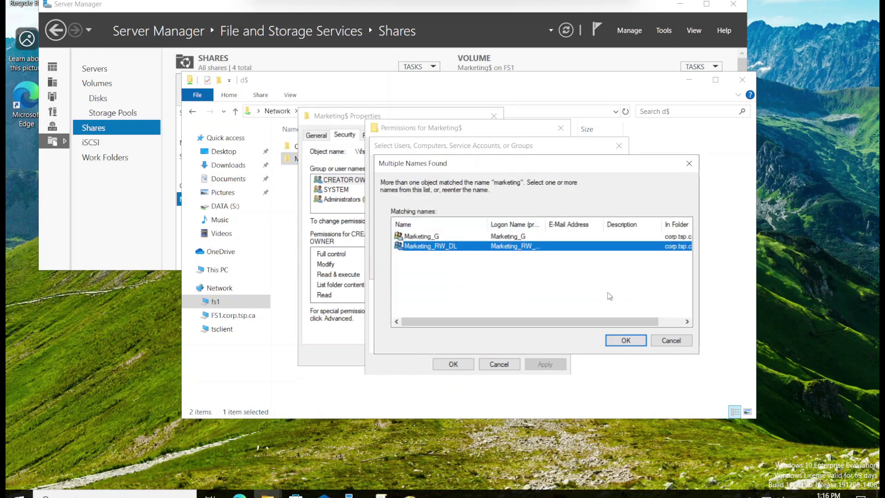
left_click(634, 342)
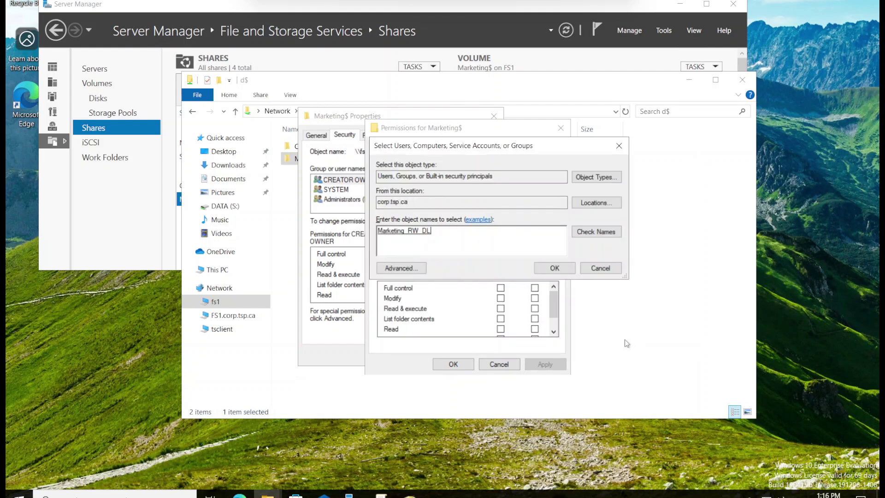
left_click(556, 268)
Allow Write for Marketing_RW_DL, apply, and close the properties and the d$ folder window
left_click_drag(556, 303, 555, 319)
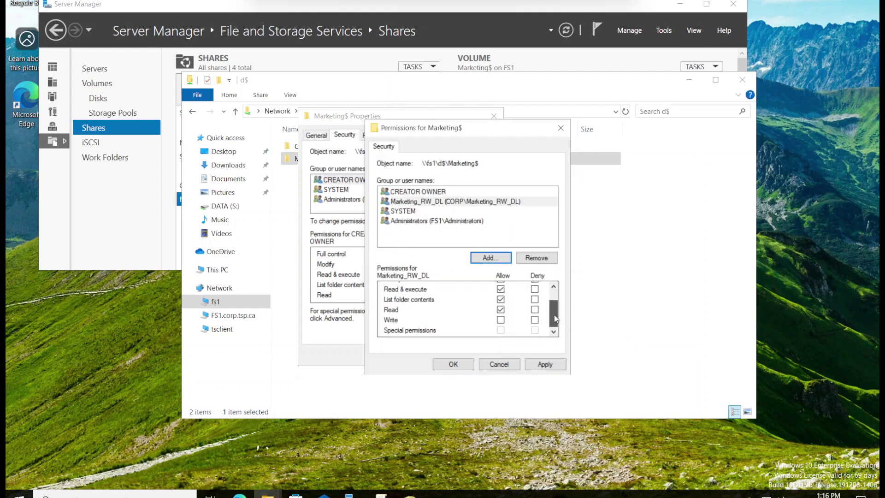
left_click(500, 320)
left_click(543, 365)
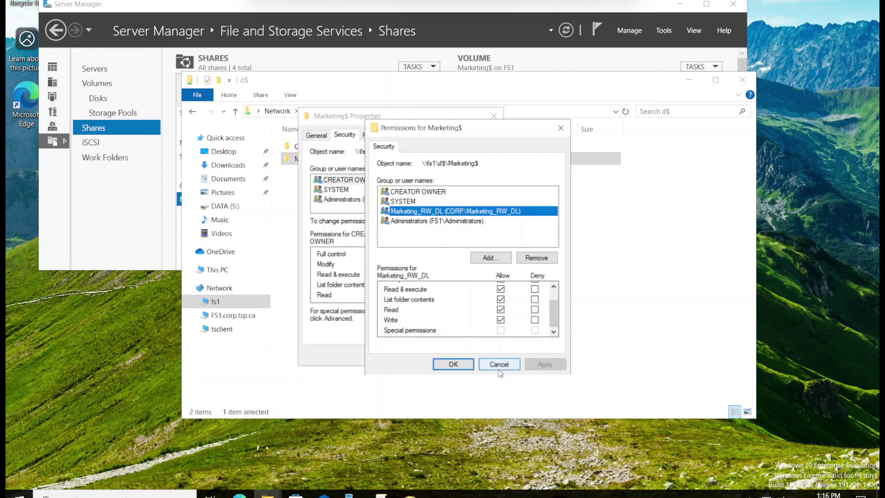
left_click(459, 367)
left_click(398, 357)
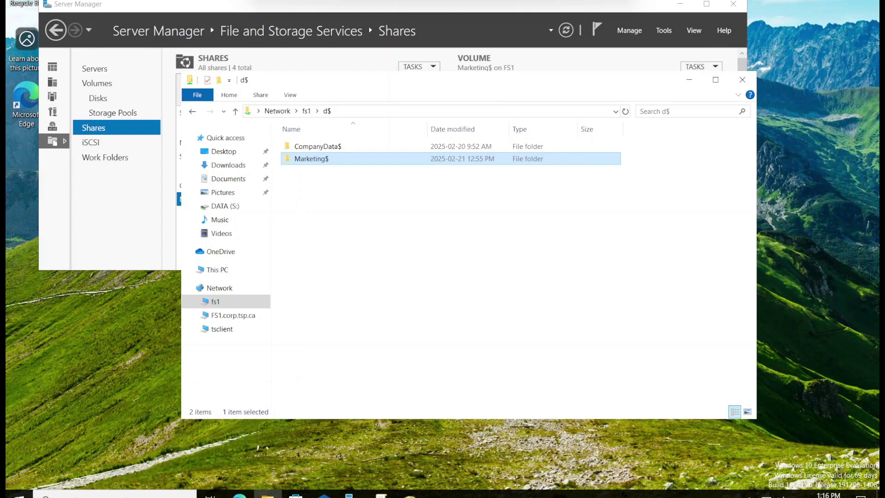
left_click(742, 80)
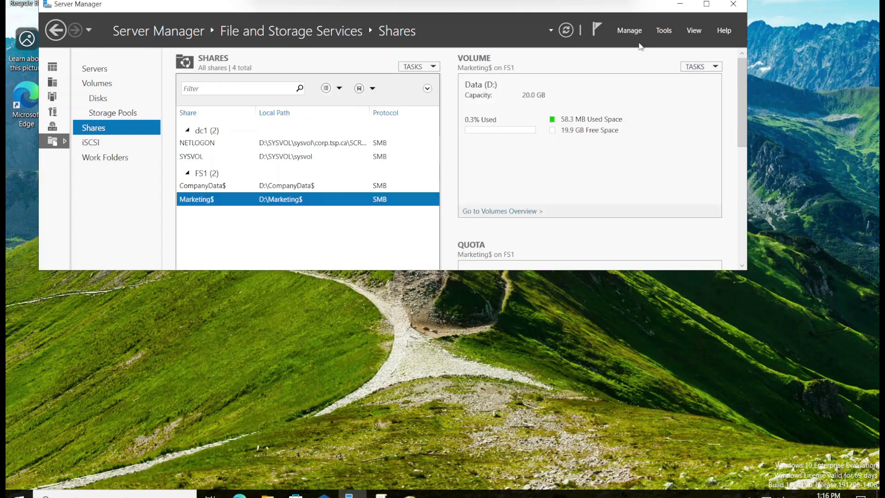
Launch Group Policy Management and show the Group Policy Objects in corp.tsp.ca
left_click(663, 30)
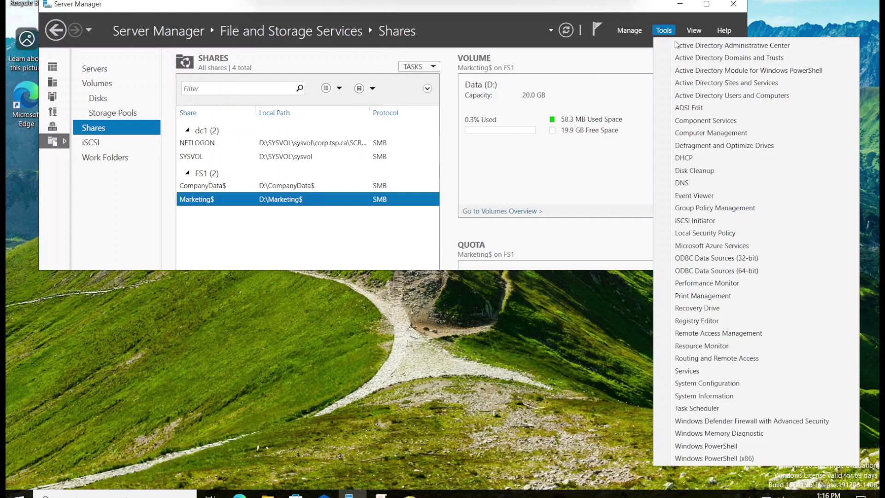
left_click(732, 208)
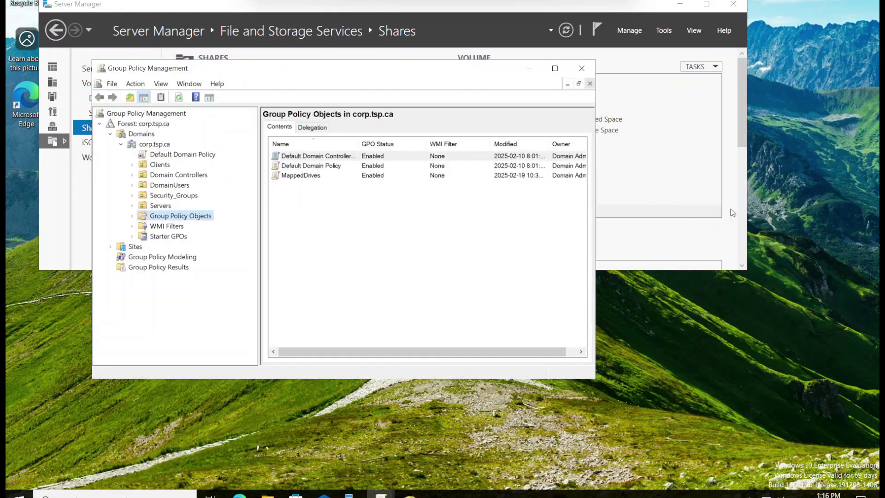
left_click(159, 236)
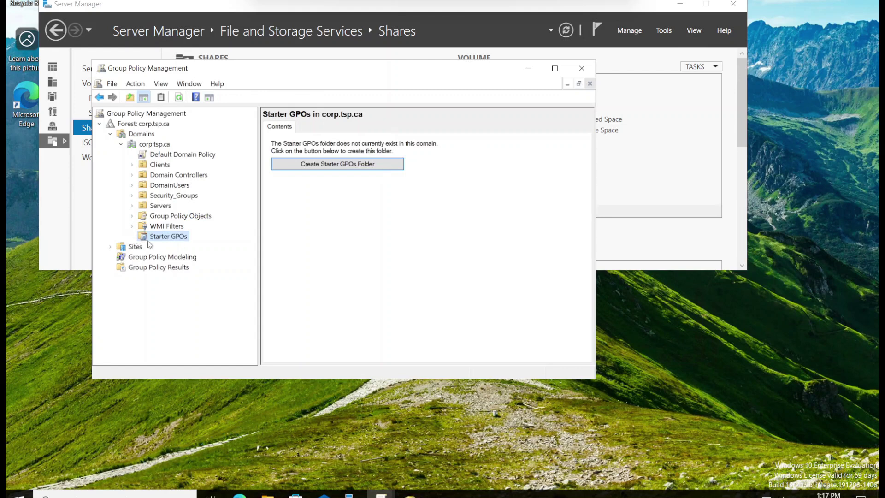
left_click(188, 217)
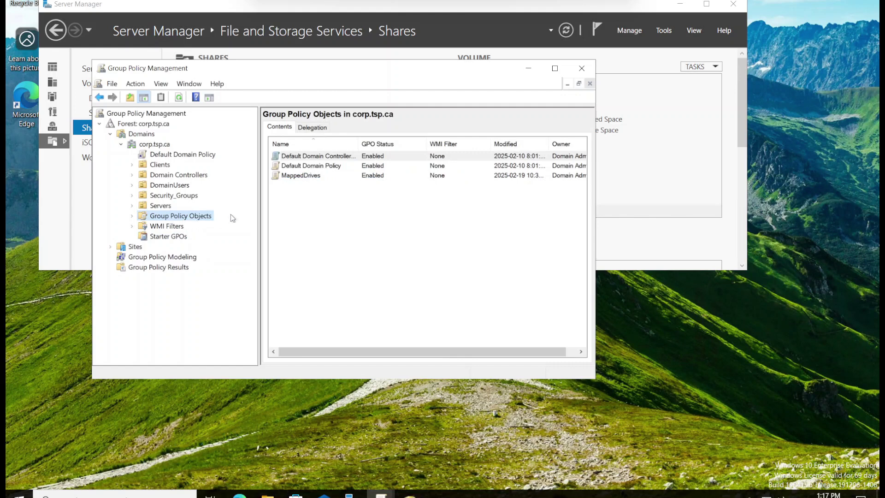
Create a new GPO named MarketingMappedDrive and select it
right_click(303, 216)
left_click(327, 226)
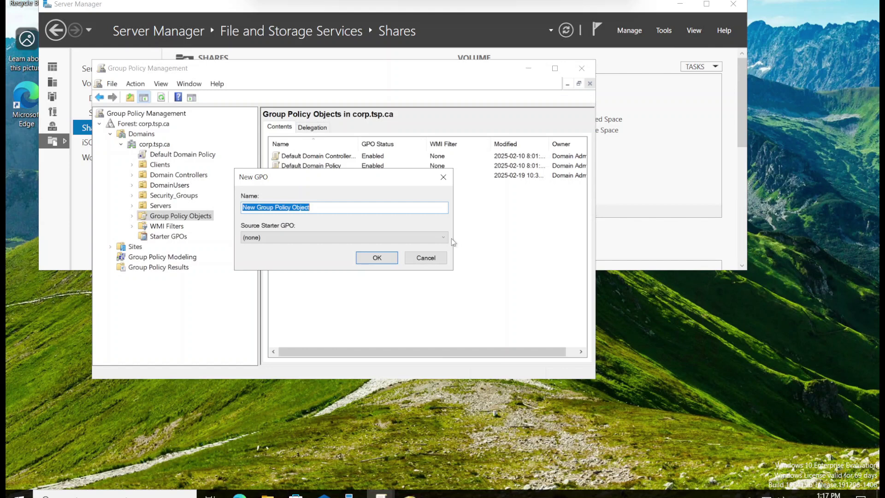
type("Ma")
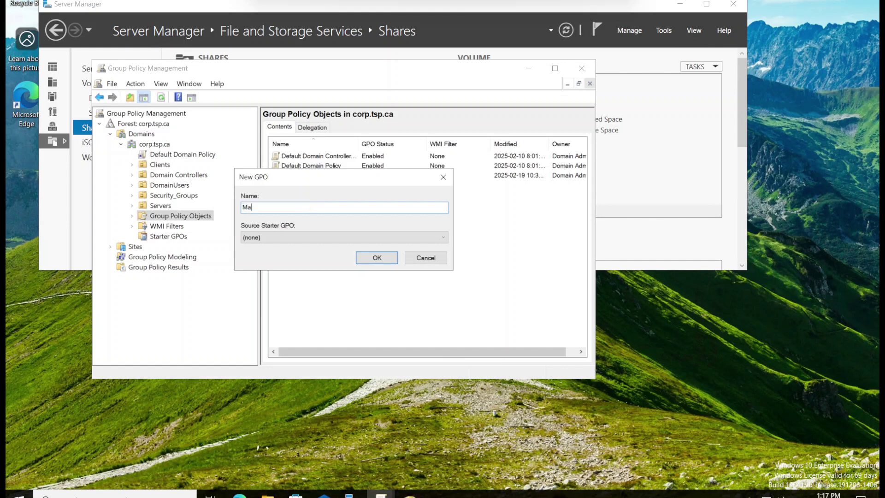
type("rketingMappedDrive")
key("Return")
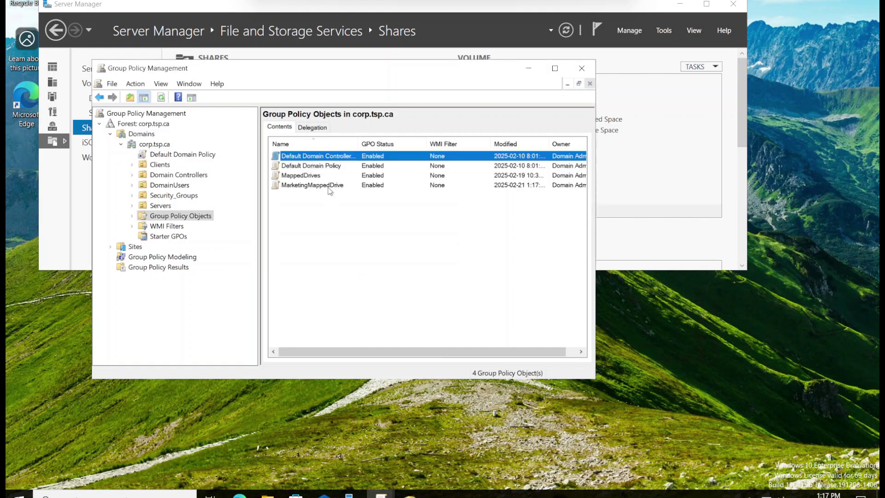
left_click(330, 186)
Edit MarketingMappedDrive and go to User Configuration > Preferences > Windows Settings > Drive Maps
right_click(330, 190)
left_click(356, 193)
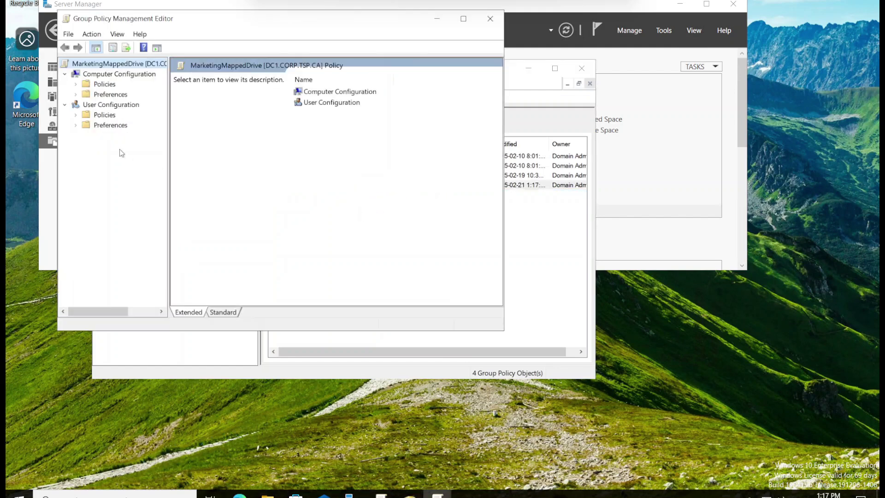
left_click(75, 125)
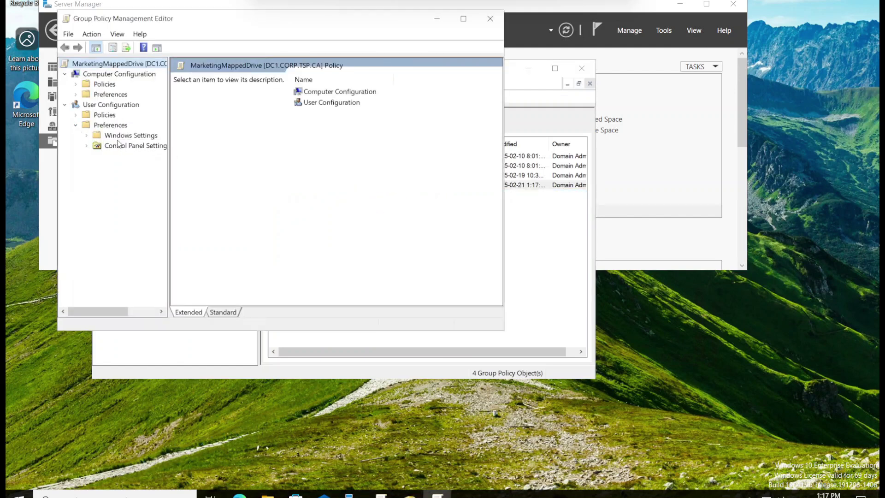
left_click(89, 139)
left_click(87, 136)
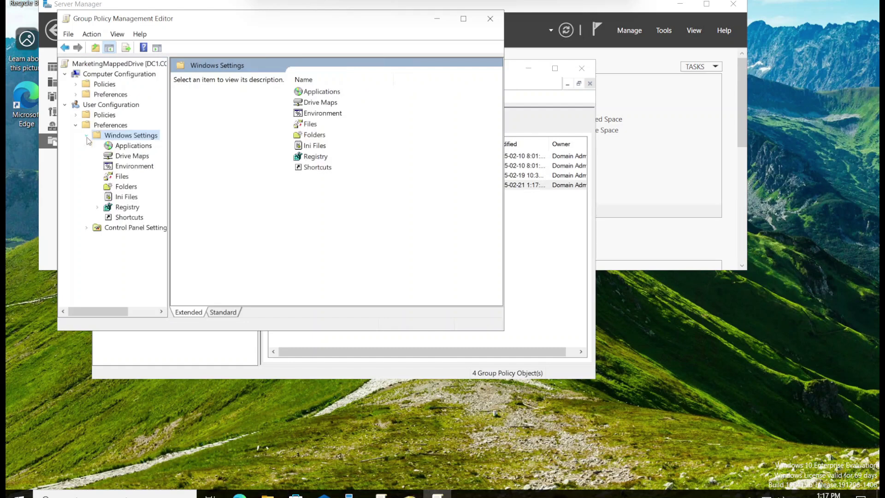
left_click(134, 158)
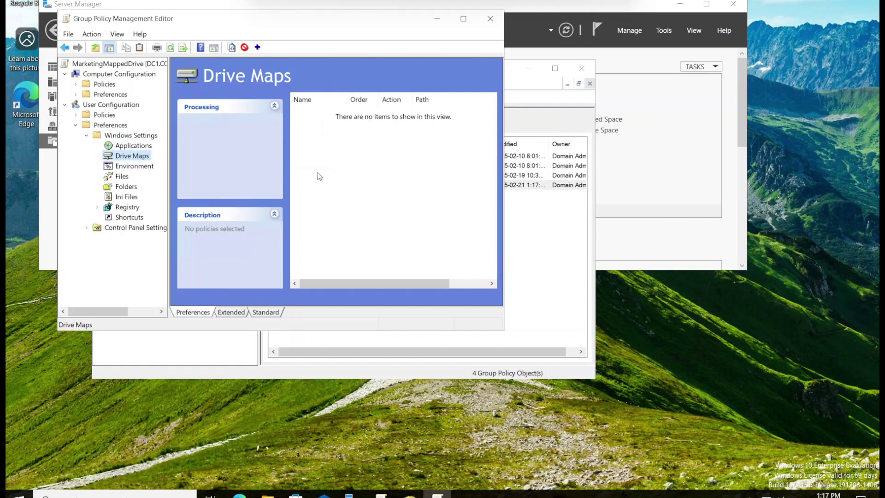
left_click(373, 175)
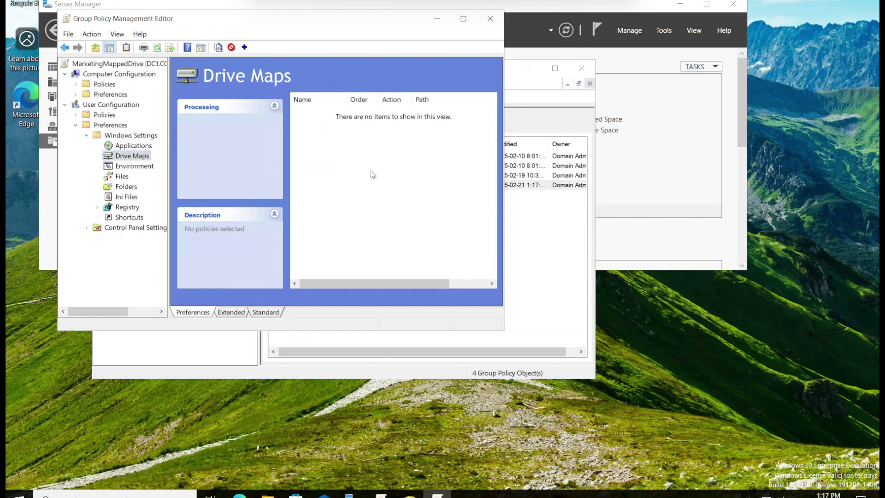
Add a new mapped drive with location \\fs1\d$\marketing$
right_click(342, 150)
mouse_move(375, 157)
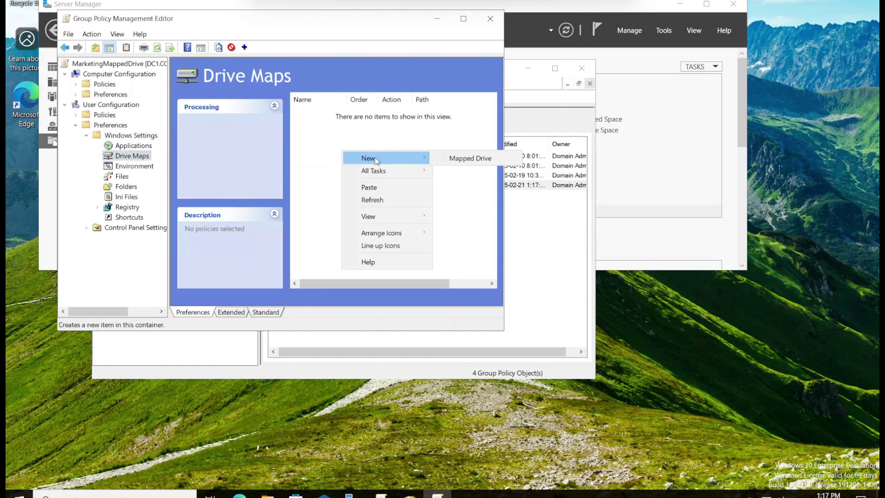
left_click(463, 158)
left_click(376, 105)
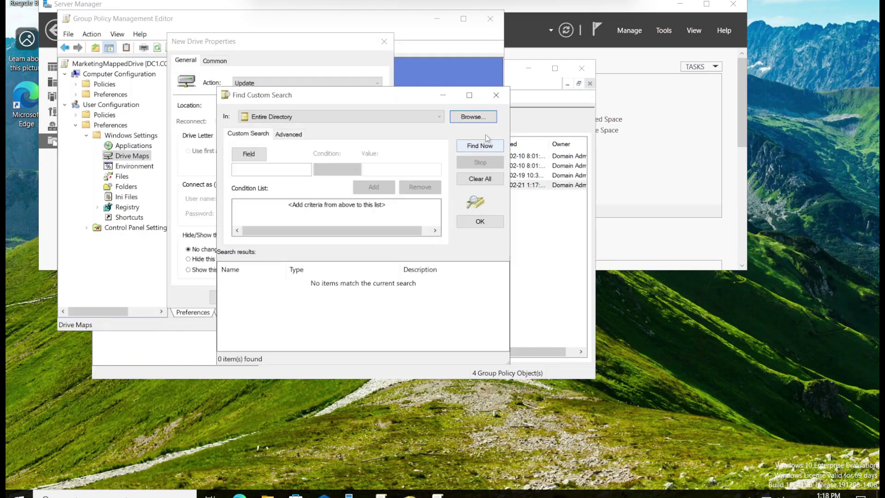
left_click(503, 98)
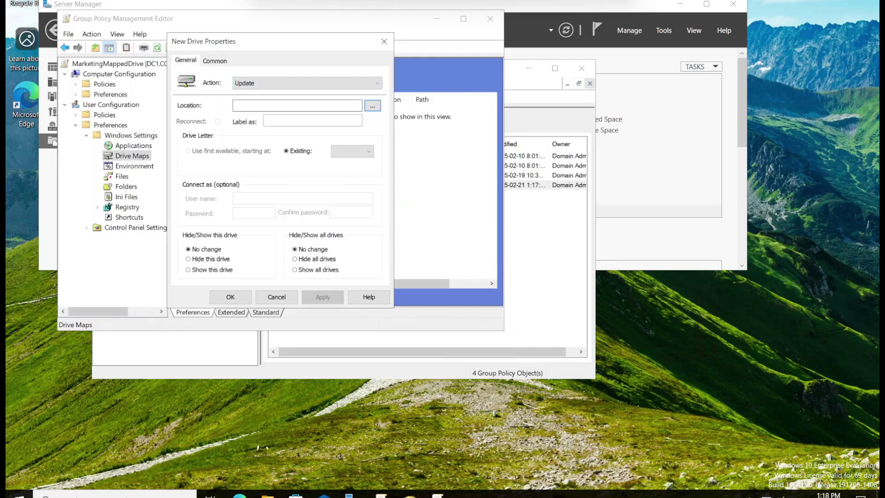
type("\\\\fs1\\")
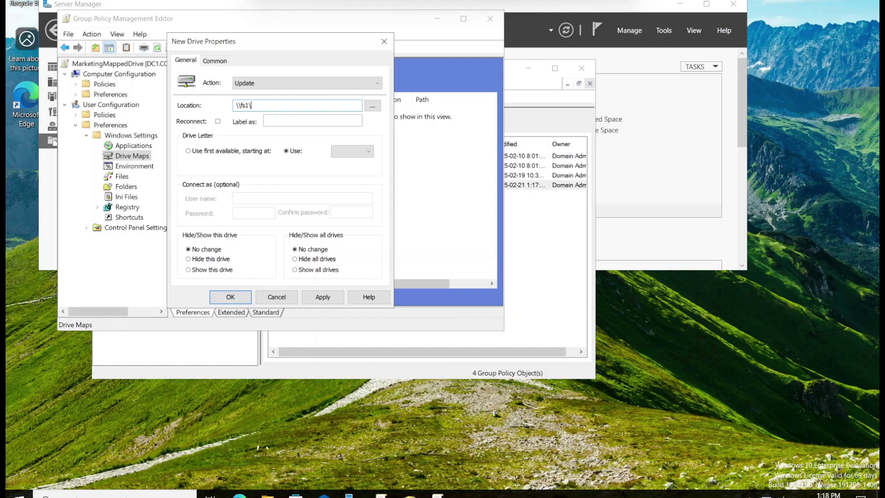
type("d$\\marketing$")
Set it to reconnect, label it Marketing, use drive letter M with action Create, and save
left_click(218, 121)
left_click(277, 121)
type("Market")
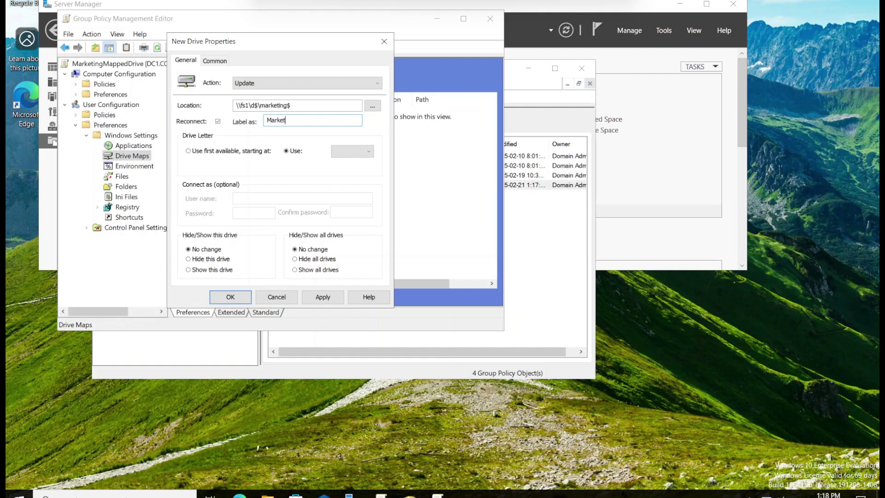
type("ing")
left_click(355, 156)
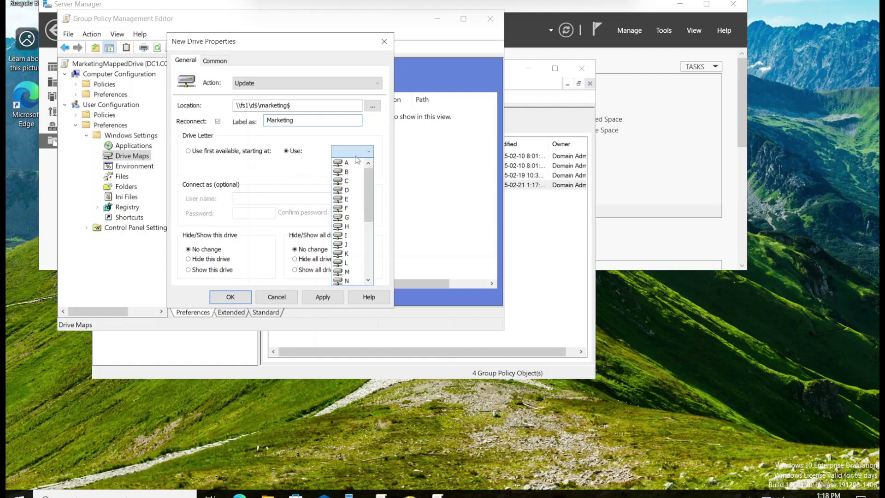
left_click(344, 271)
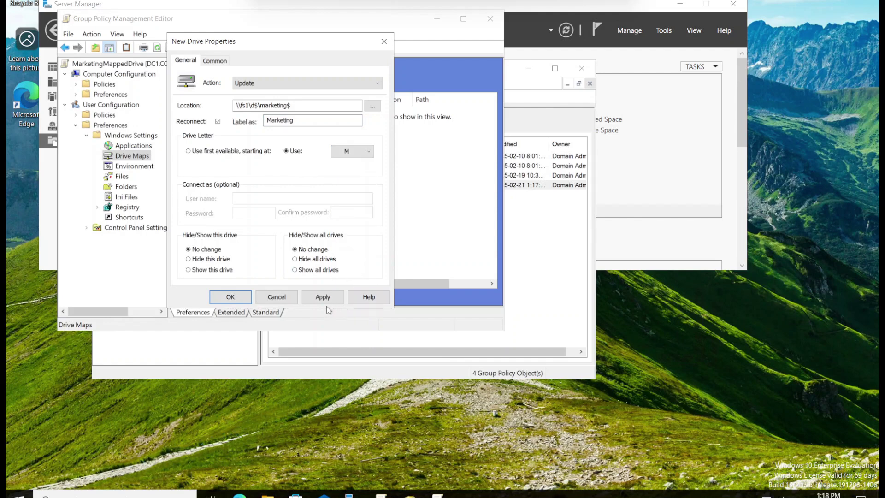
left_click(313, 83)
left_click(313, 95)
left_click(324, 299)
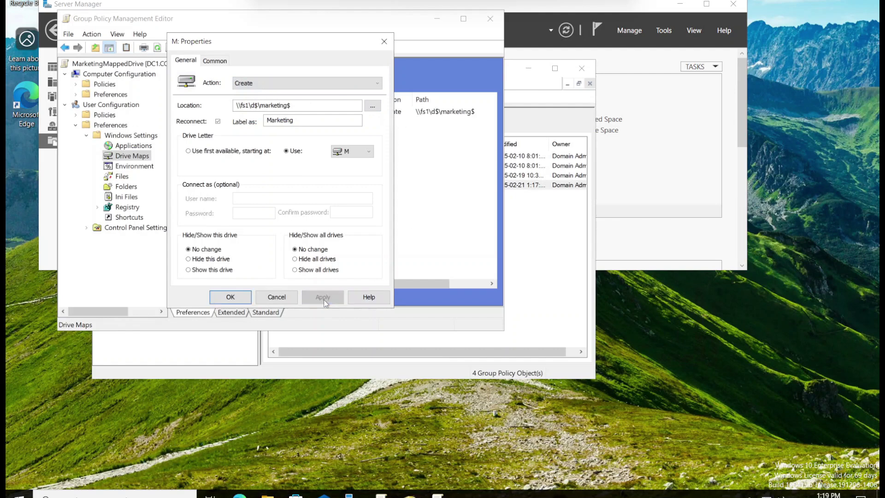
left_click(236, 298)
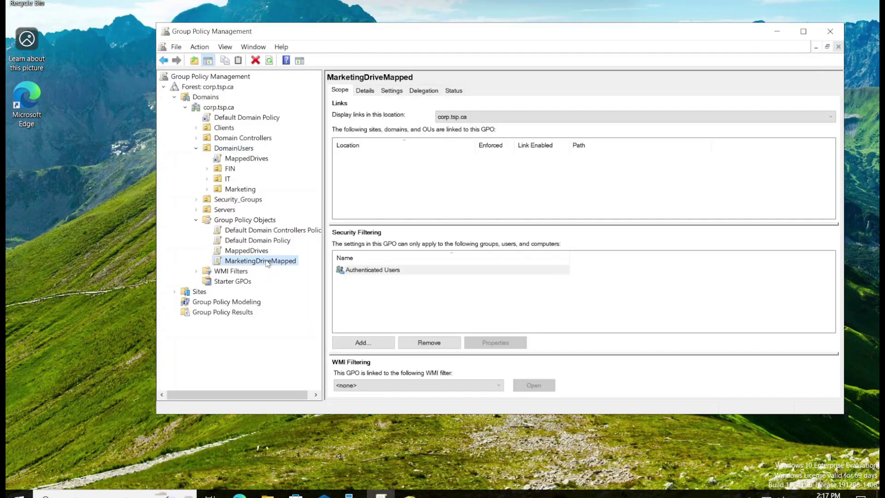
Link MarketingDriveMapped to the Marketing OU, view the link, and start the W10-2 client VM
left_click_drag(271, 264, 241, 192)
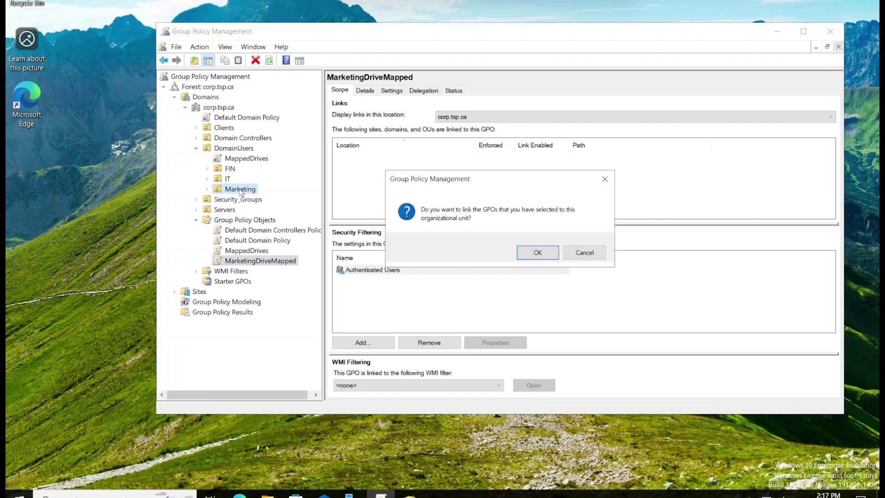
left_click(528, 253)
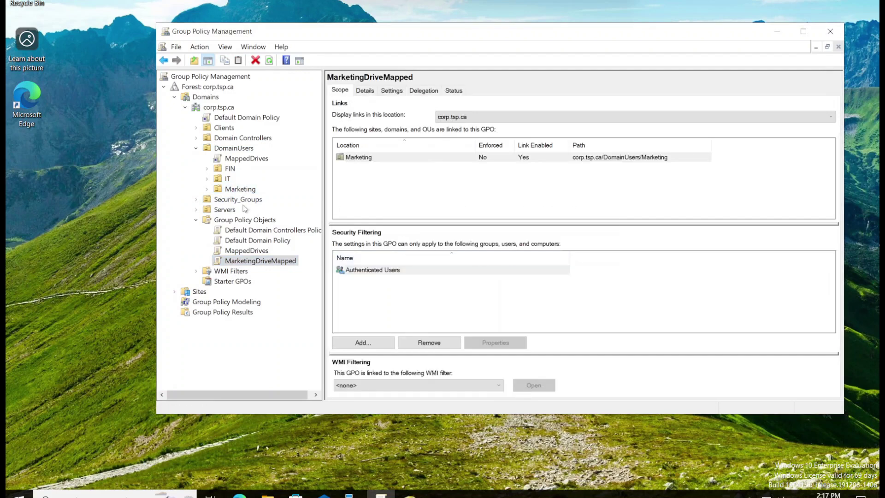
left_click(208, 189)
left_click(240, 191)
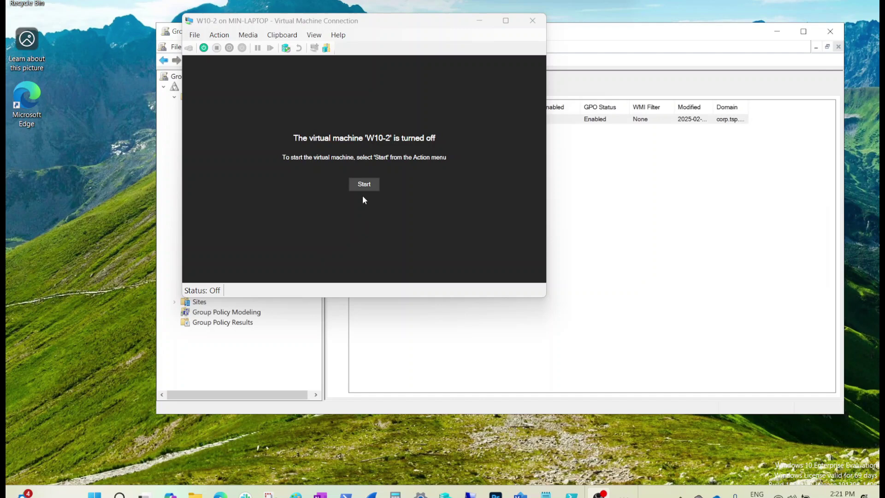
left_click(361, 185)
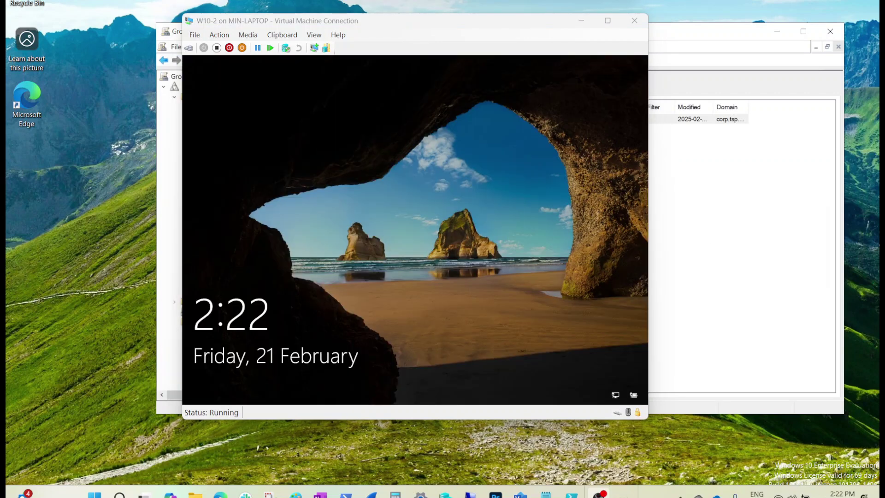
Sign in to the W10-2 client as a domain user outside the Marketing OU
left_click(389, 211)
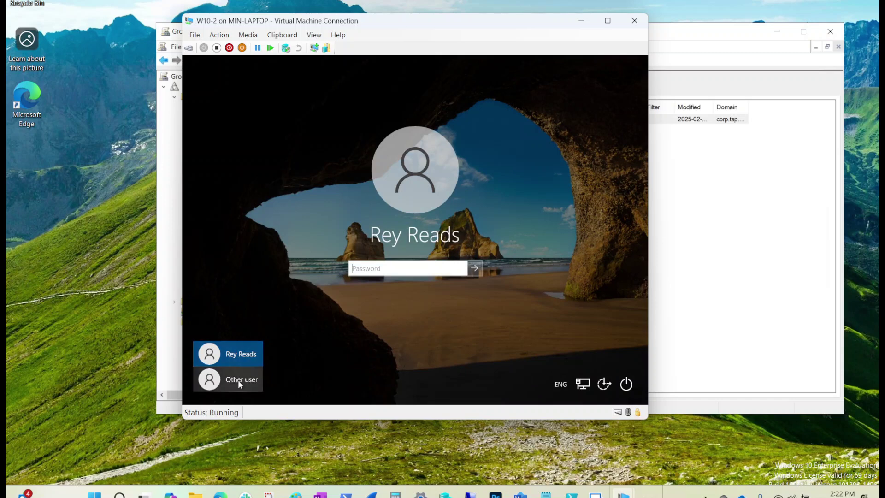
left_click(238, 380)
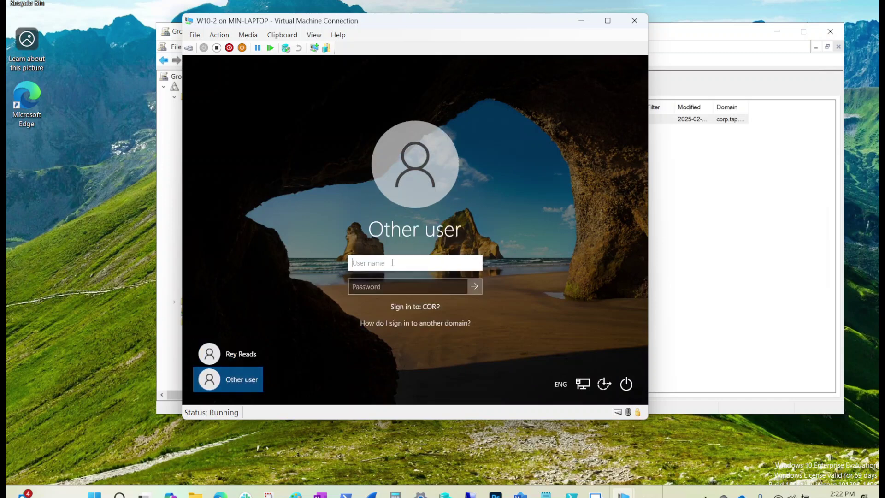
type("sarah")
key("Tab")
type("••")
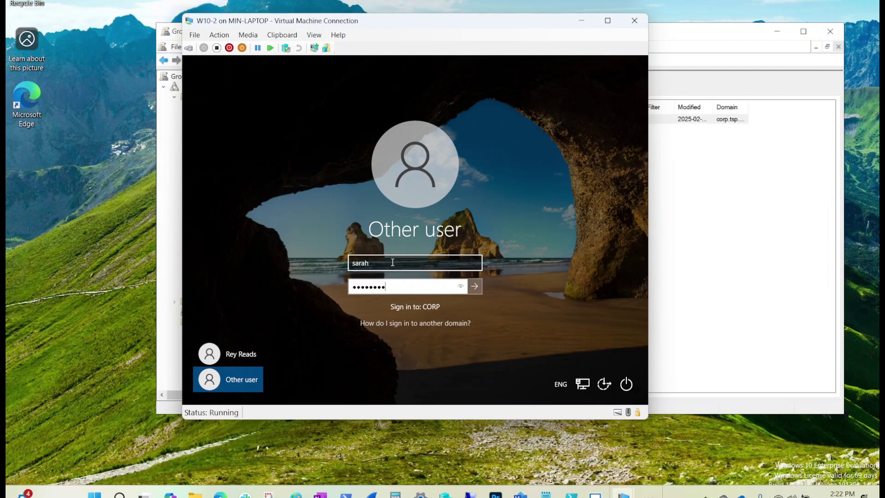
key("Return")
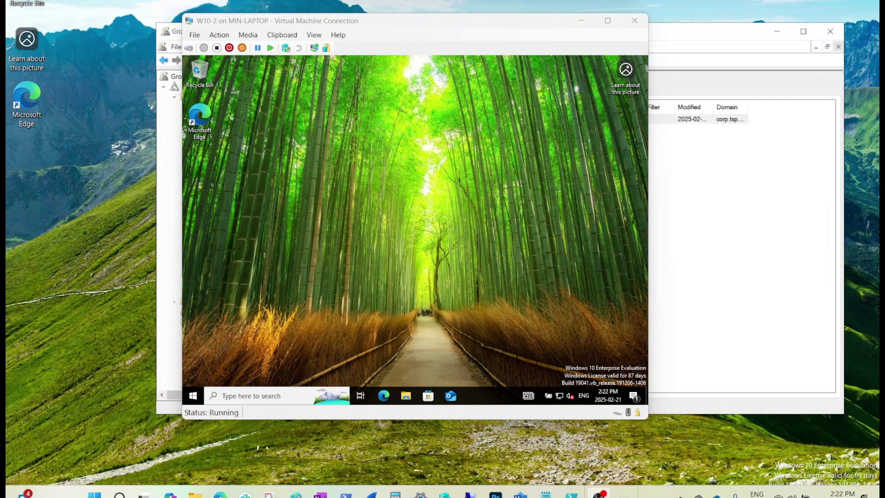
Confirm in This PC that only Local Disk (C:) and DATA (S:) appear, with no Marketing drive
left_click(404, 396)
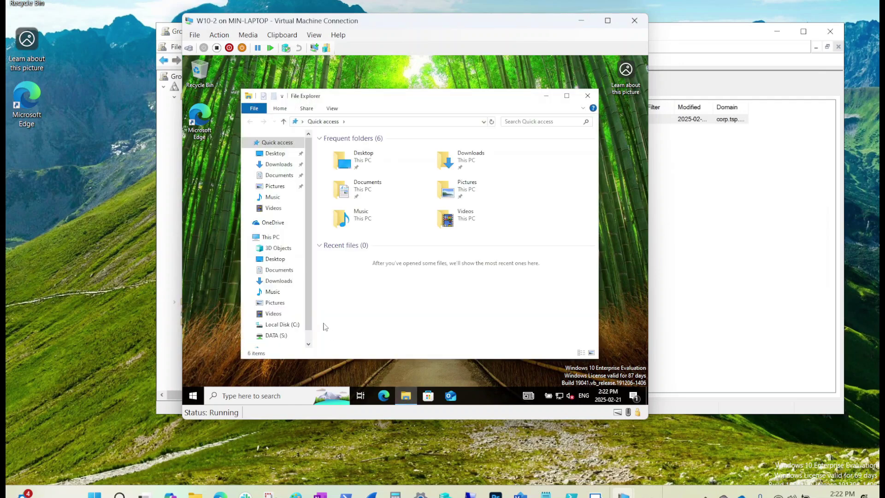
scroll(308, 332, "down", 1)
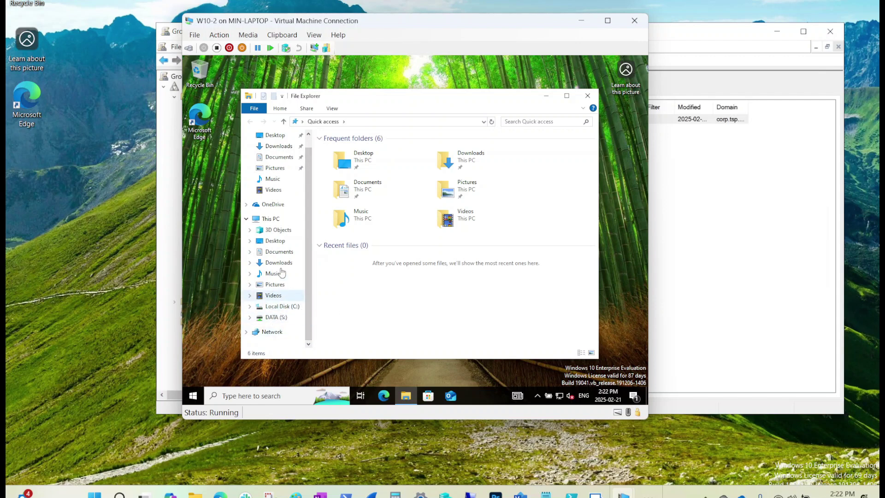
left_click(277, 223)
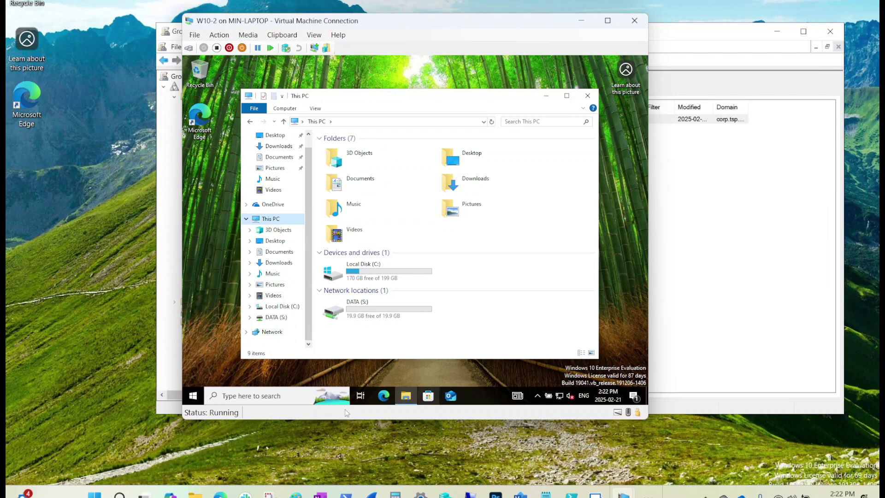
left_click(194, 396)
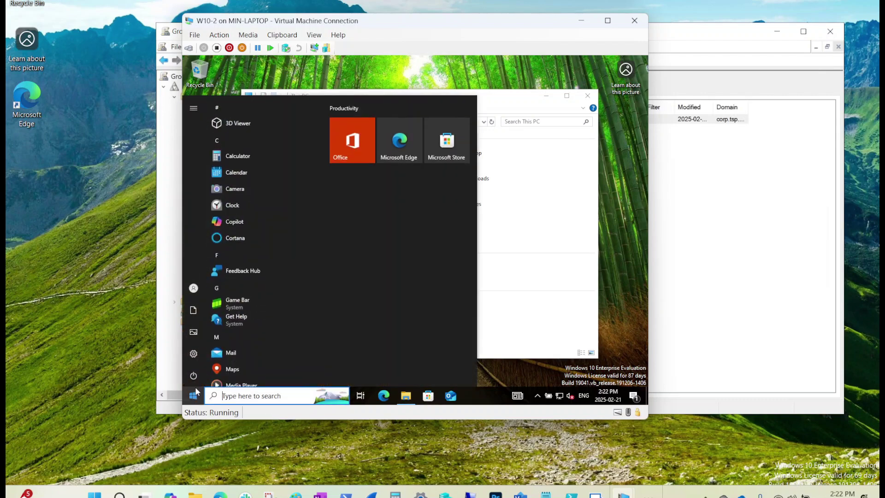
Switch the W10-2 session to the Marketing OU domain user and sign in
left_click(203, 287)
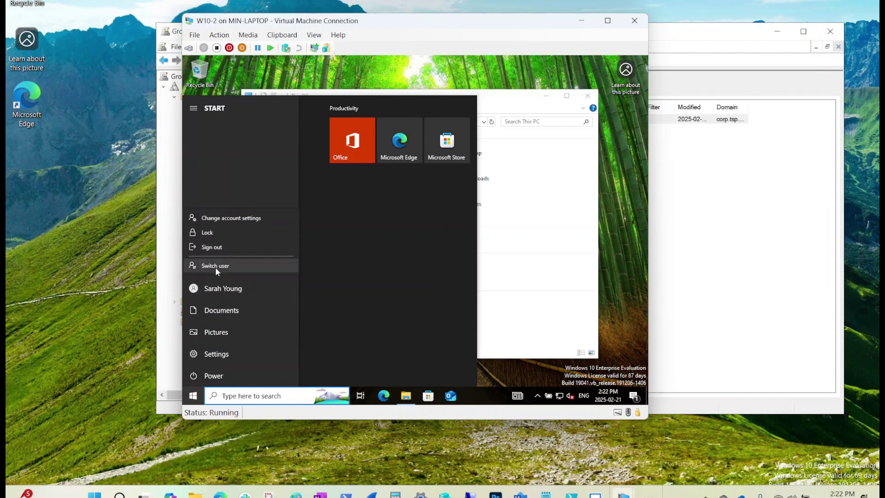
left_click(219, 266)
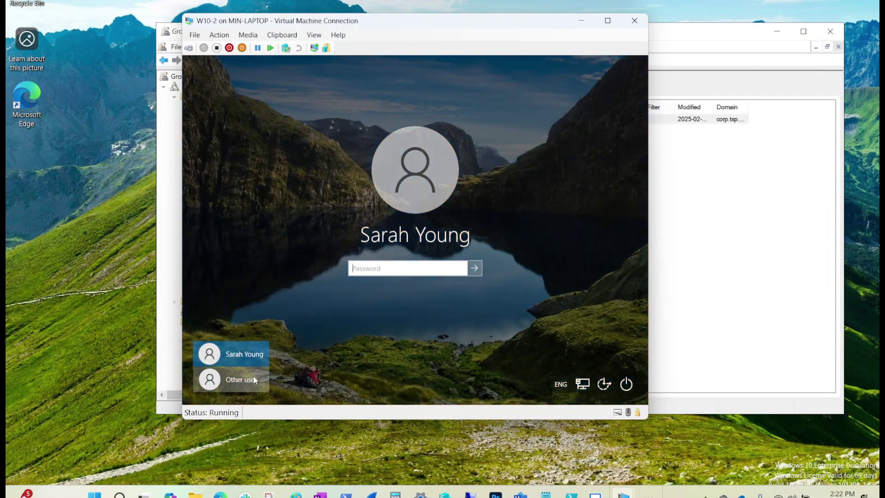
left_click(253, 380)
type("mark")
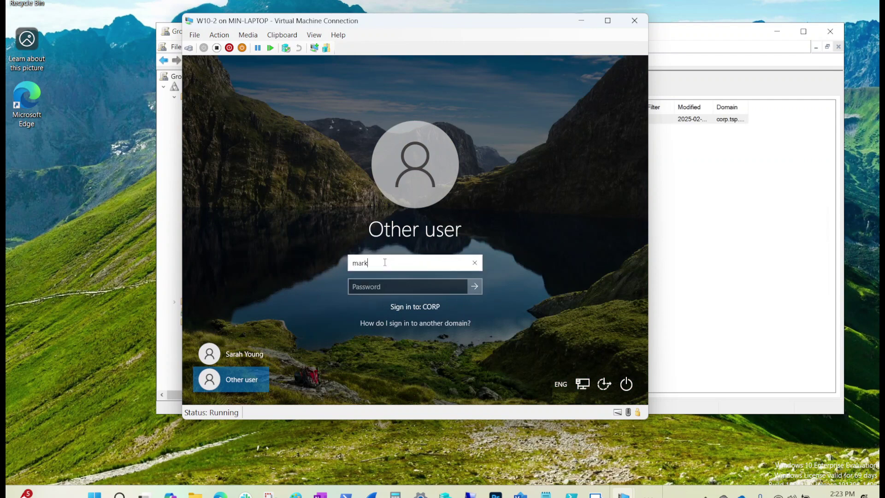
key("Tab")
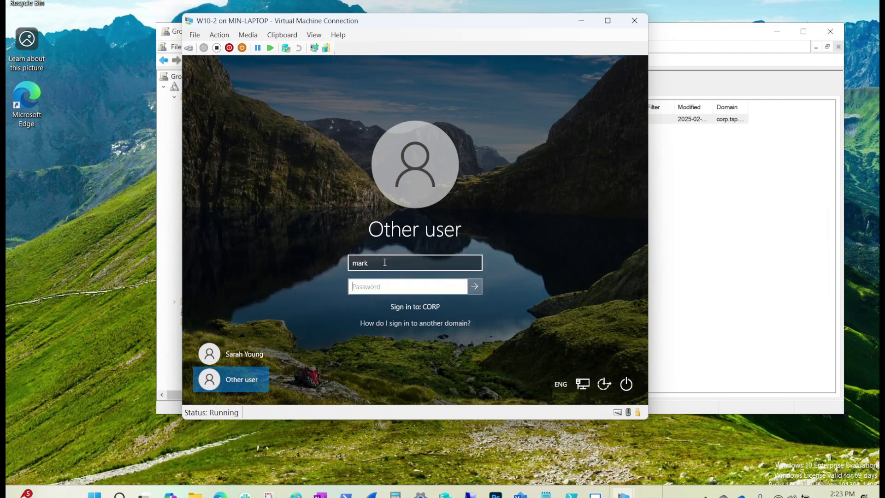
type("•••••••")
key("Return")
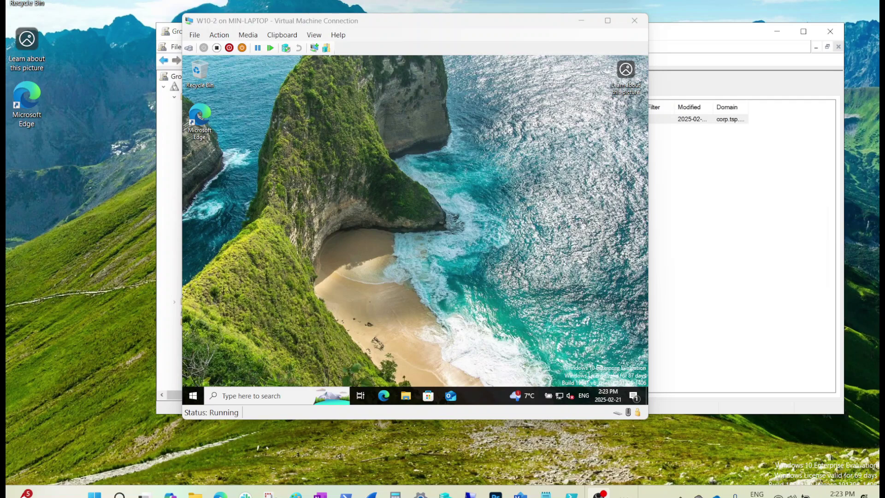
Open the mapped Marketing (M:) drive in File Explorer and see that it is empty
left_click(407, 396)
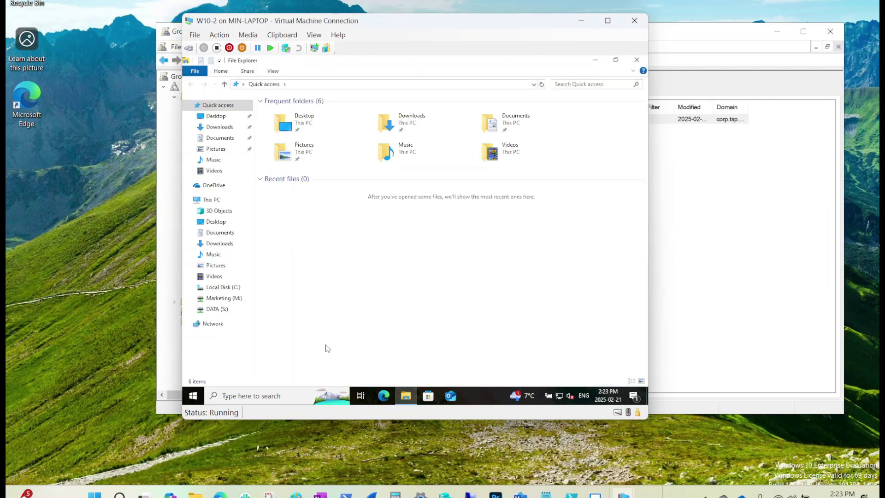
left_click(220, 301)
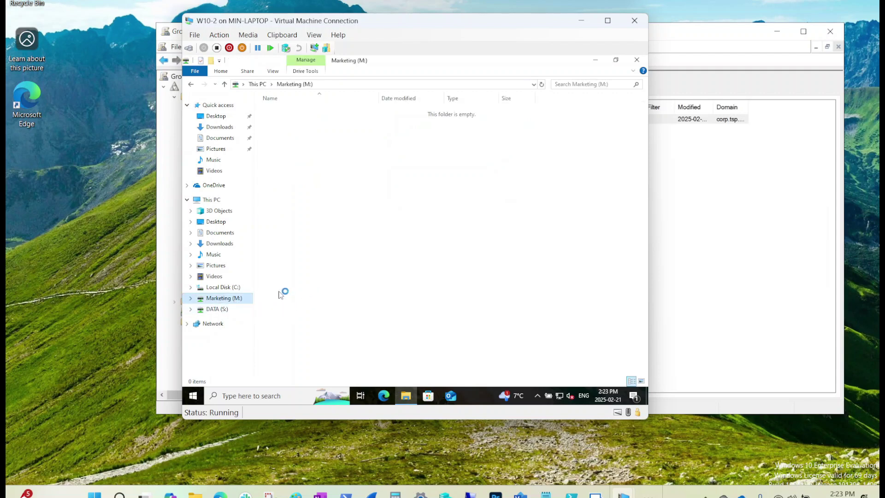